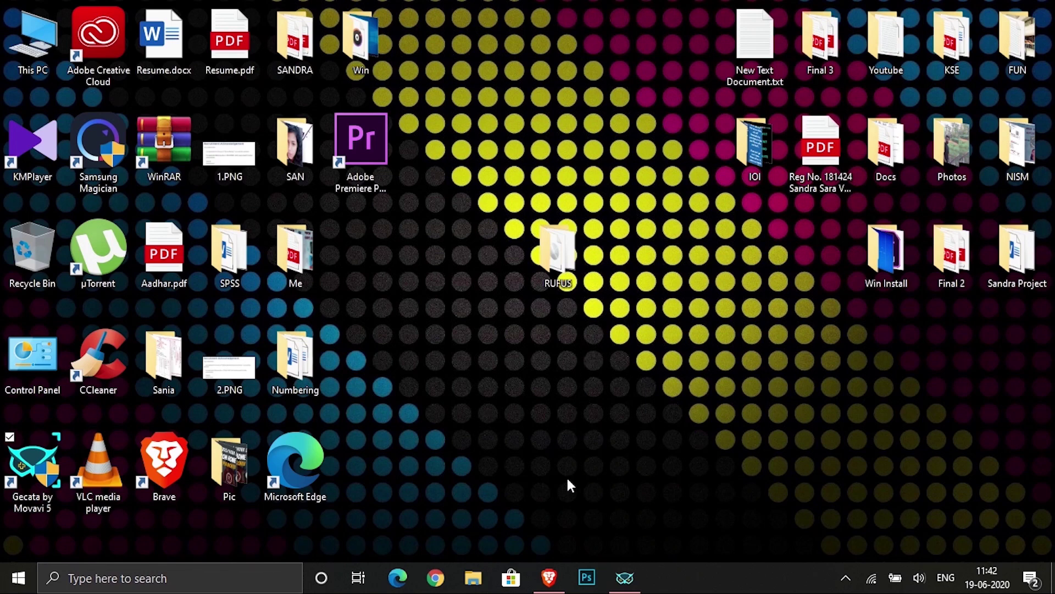
Step: Switch to the Brave browser and search Google for "media creation tool"
click(548, 578)
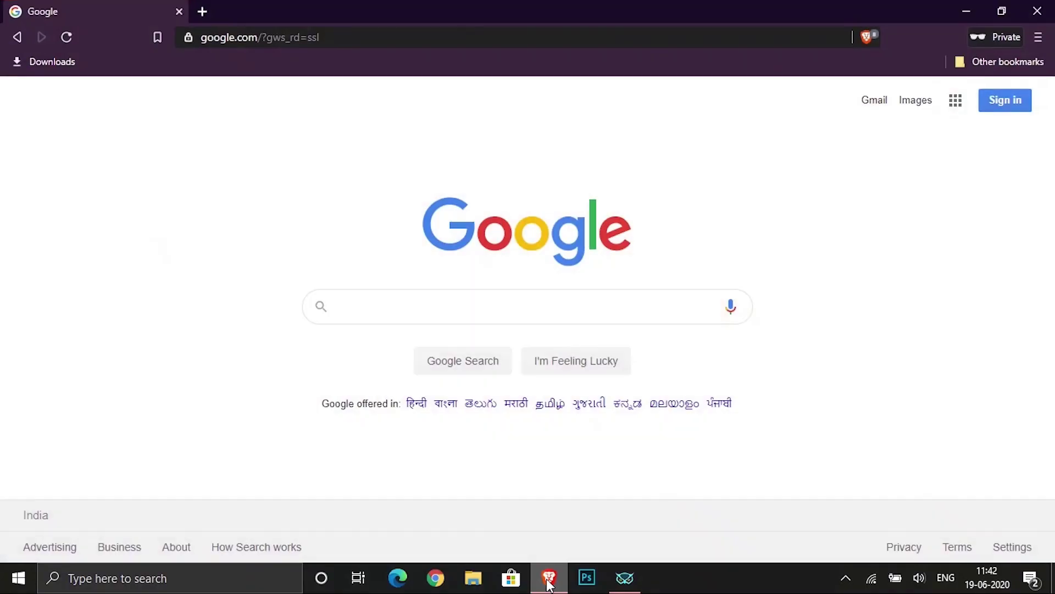
click(506, 314)
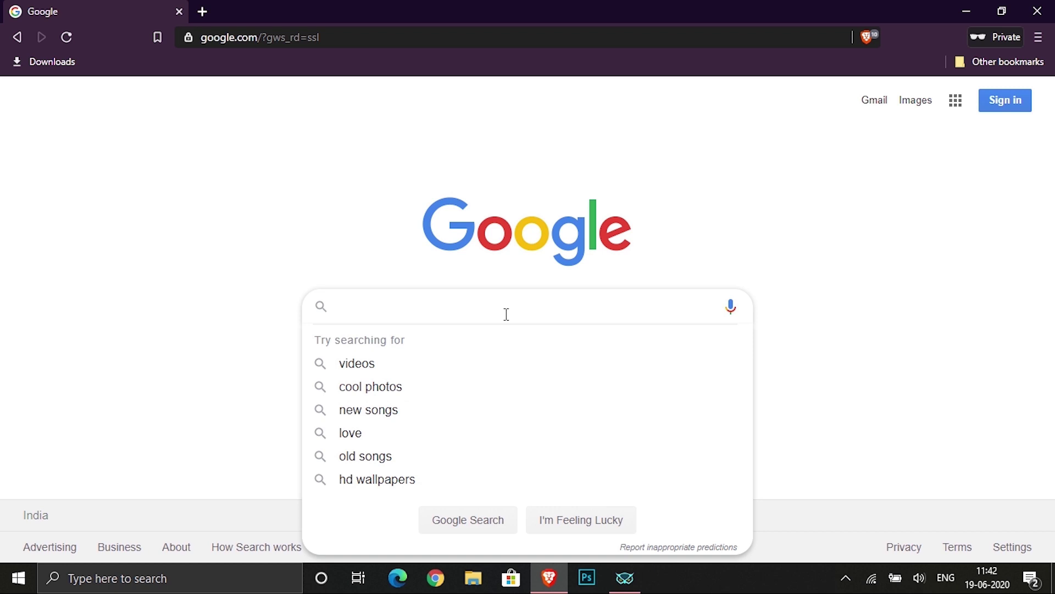
text(med)
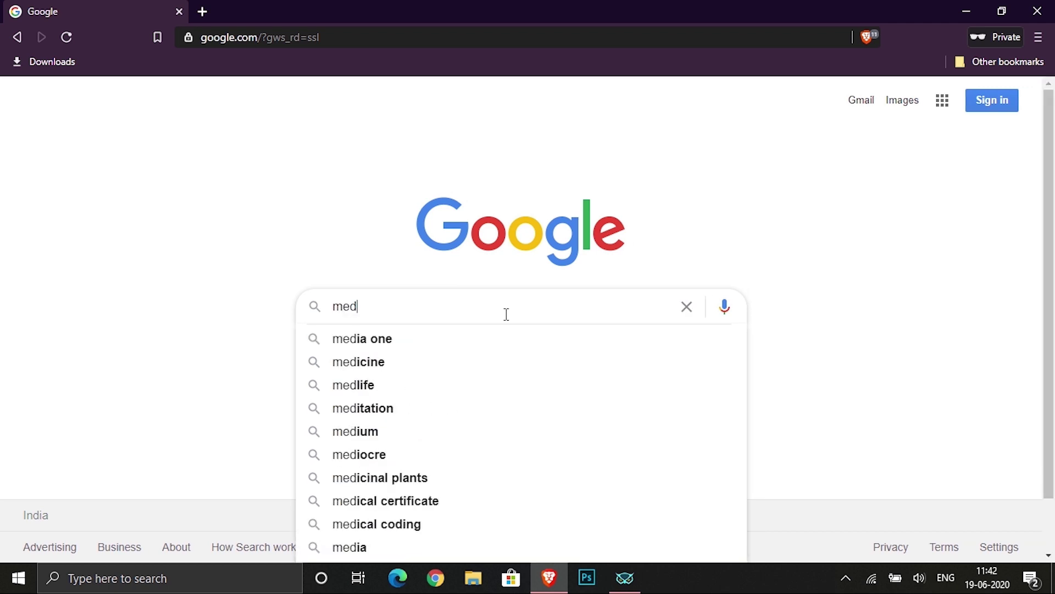
text(ia c)
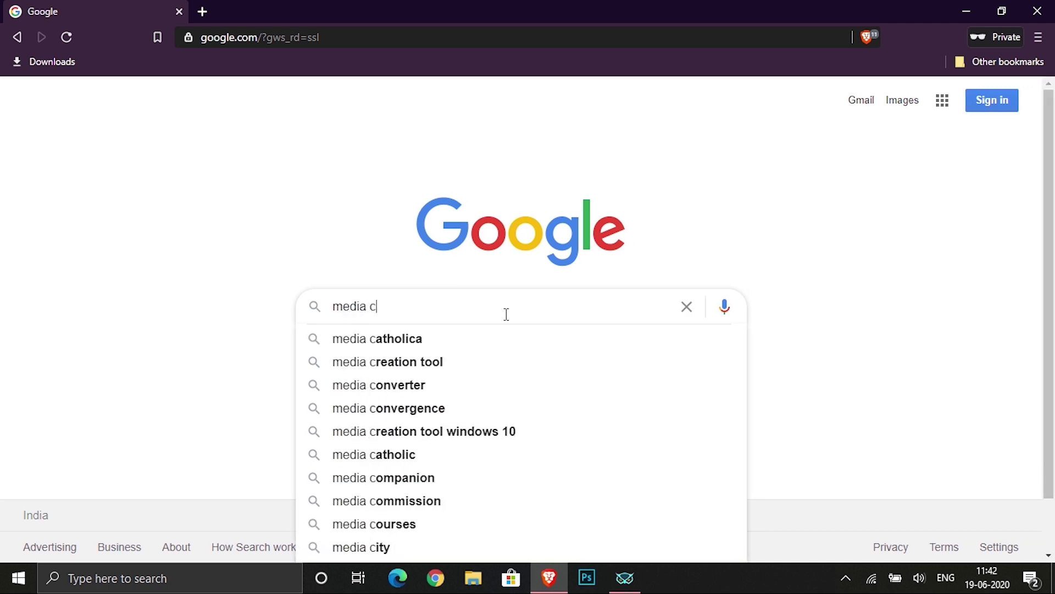
text(rea)
key(Down)
key(Return)
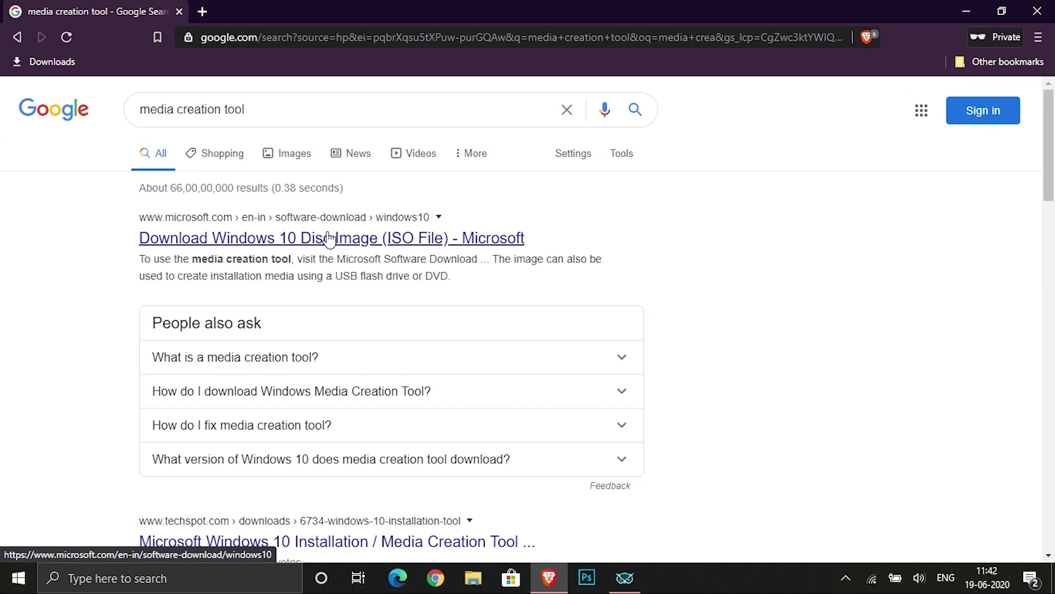
Step: Download the media creation tool from Microsoft's Download Windows 10 page, saving MediaCreationTool2004.exe in the desktop RUFUS folder
click(323, 239)
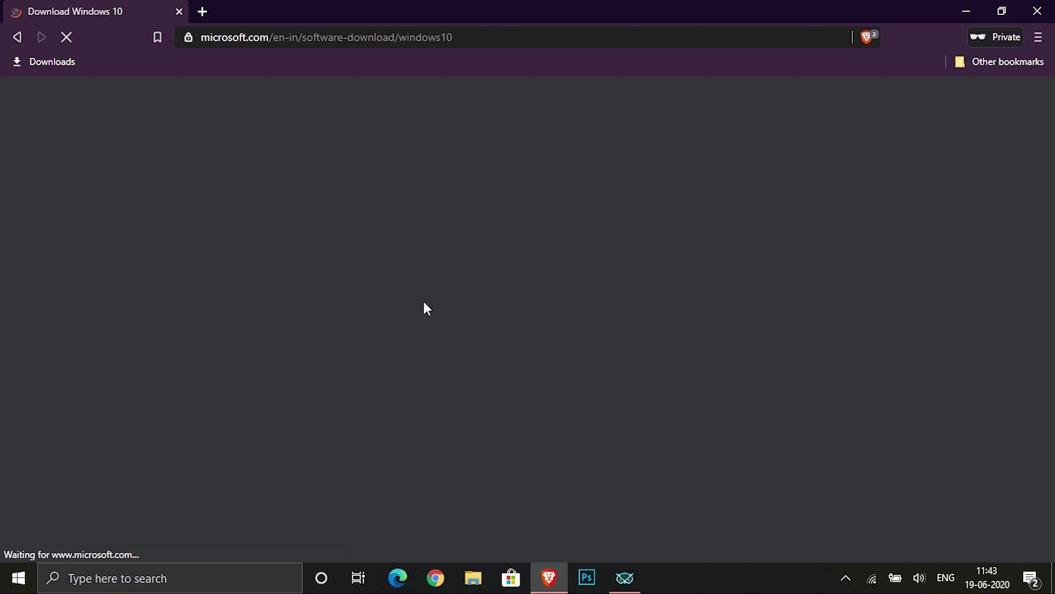
scroll(185, 314, down, 4)
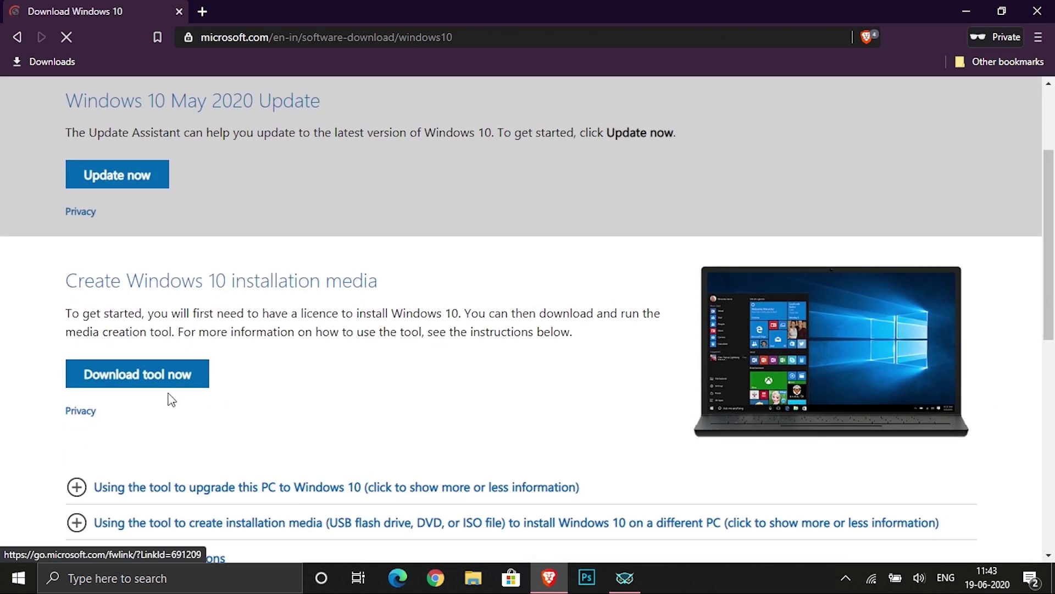
click(167, 388)
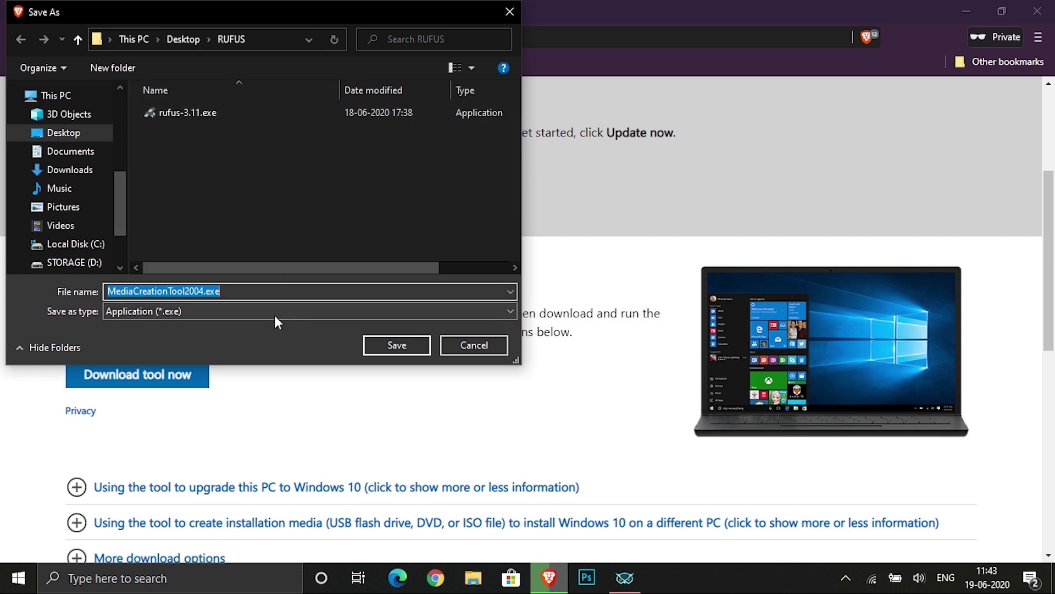
click(382, 347)
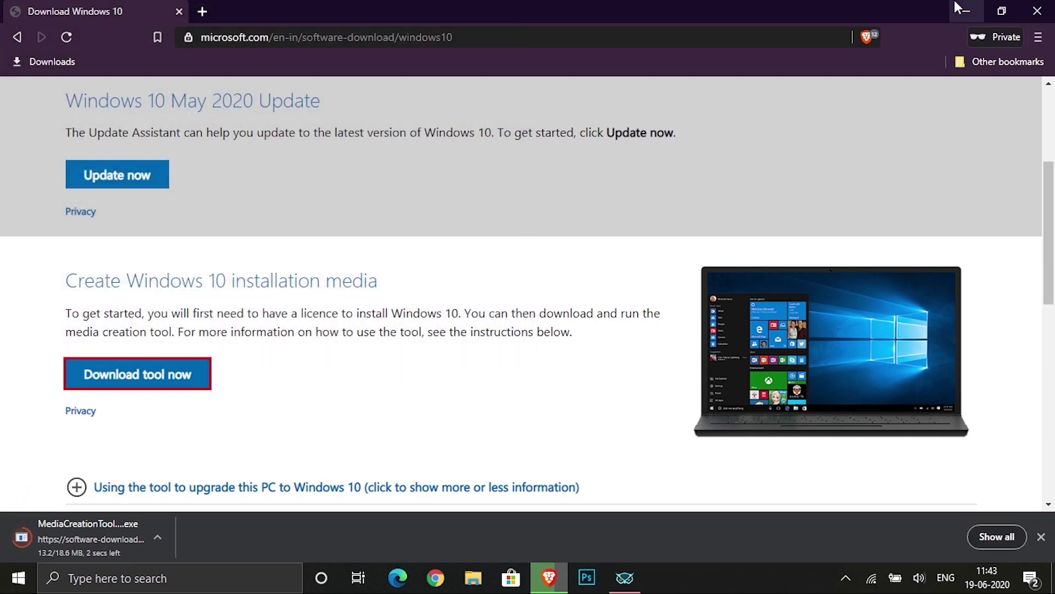
Step: Open the RUFUS folder on the desktop and refresh it once the media creation tool download has finished
click(966, 11)
click(571, 259)
double_click(575, 259)
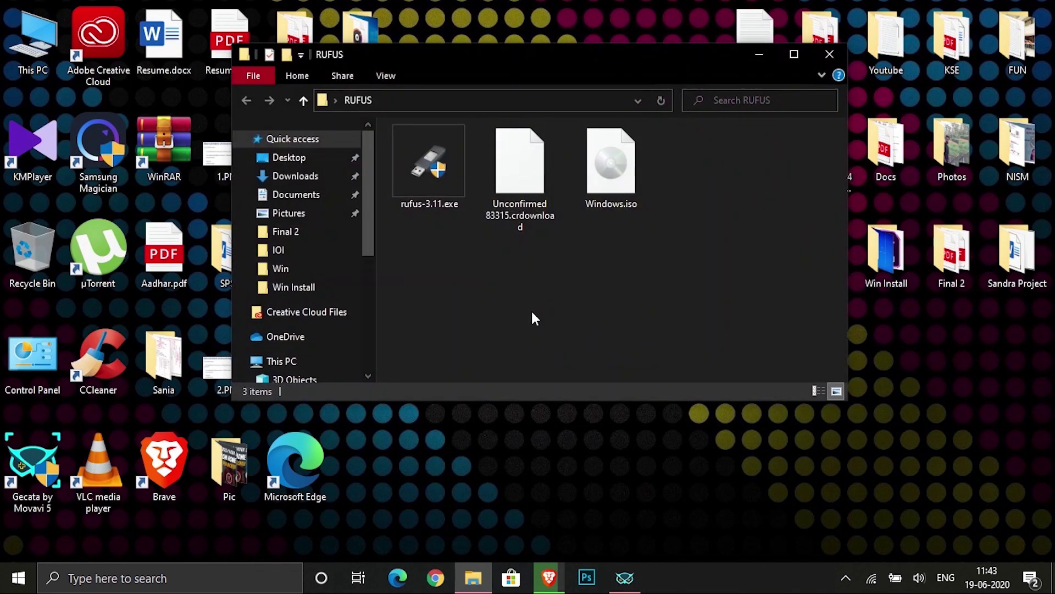
click(549, 578)
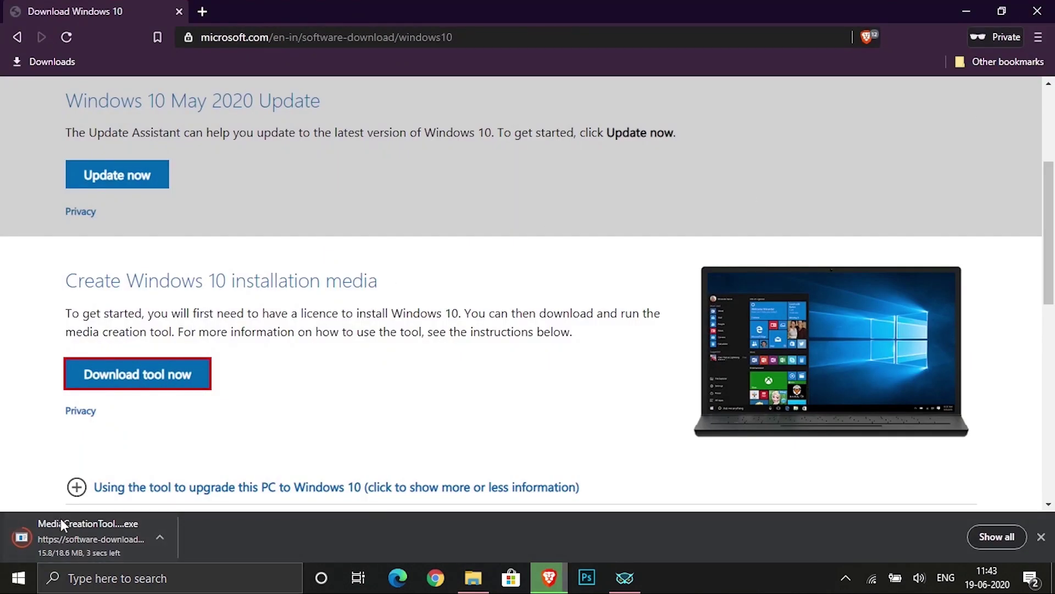
click(549, 577)
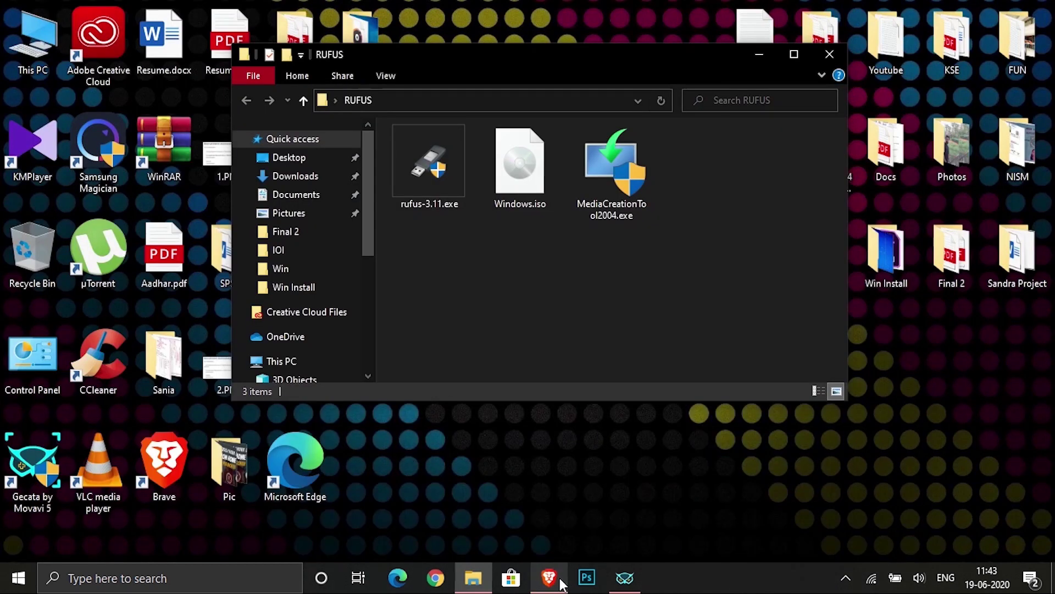
right_click(571, 282)
click(522, 343)
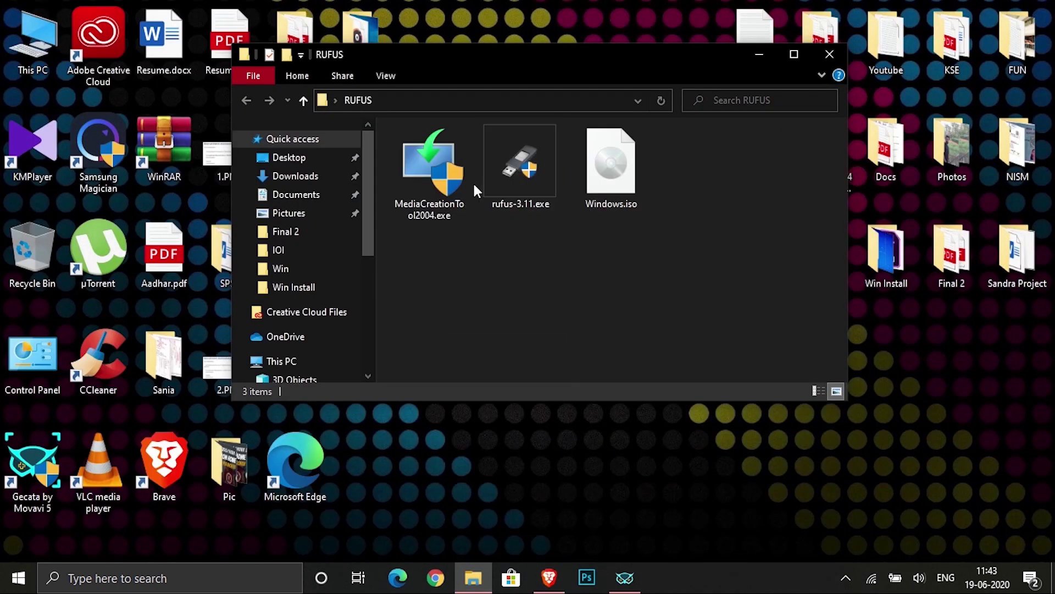
Step: Run MediaCreationTool2004.exe as administrator and allow it to make changes to the device
click(455, 187)
right_click(455, 186)
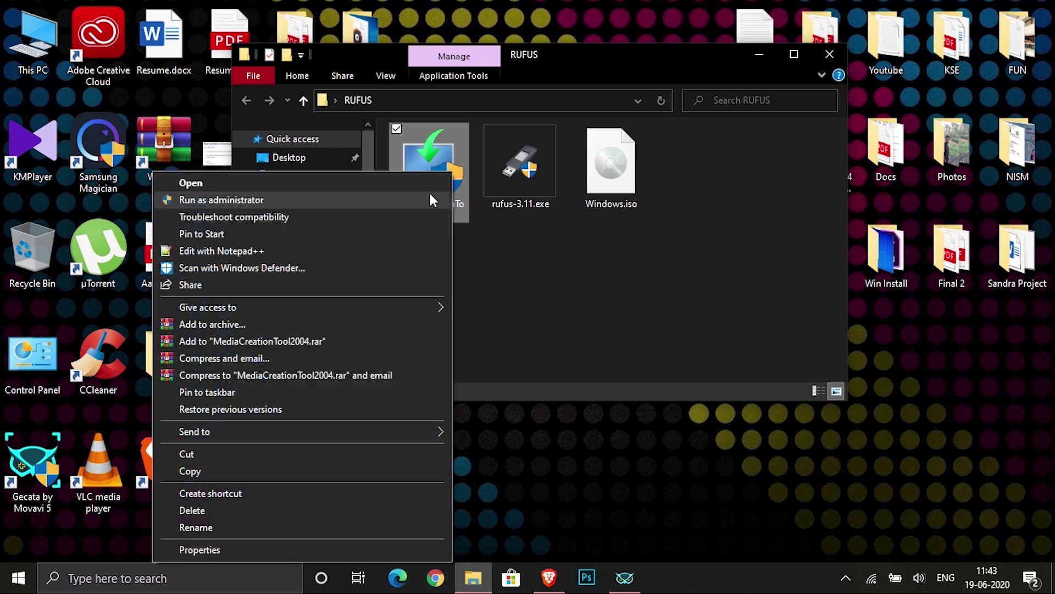
click(421, 204)
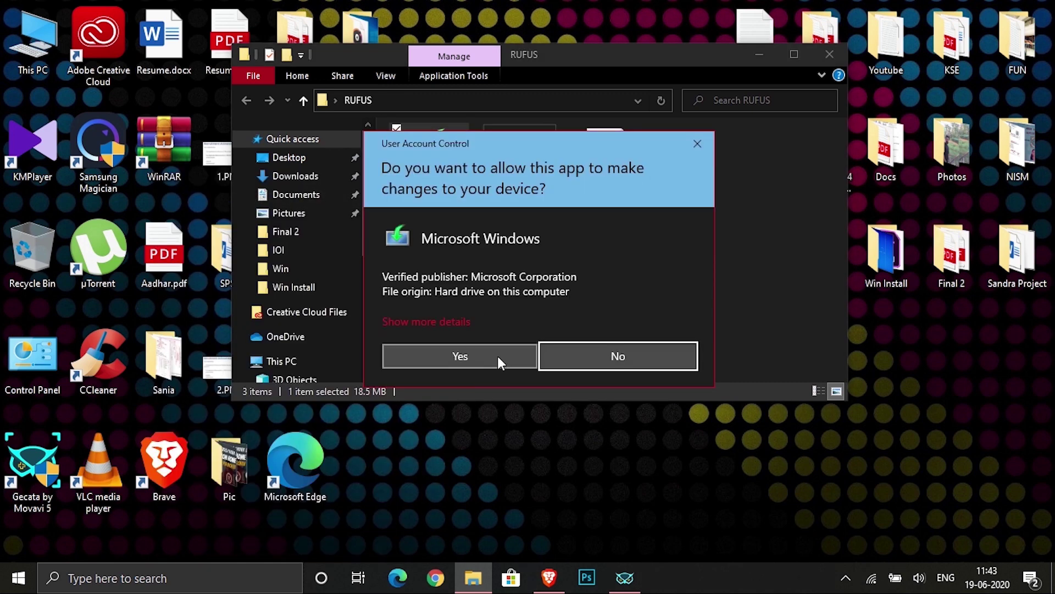
click(497, 355)
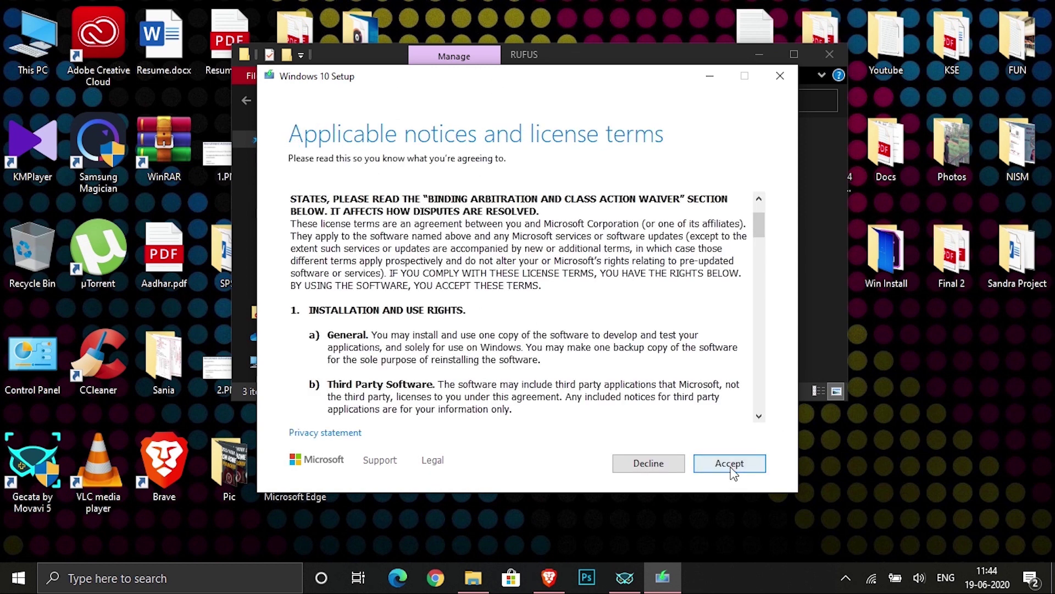
Step: Accept the license terms and choose to create installation media (USB flash drive, DVD, or ISO file) for another PC
click(730, 463)
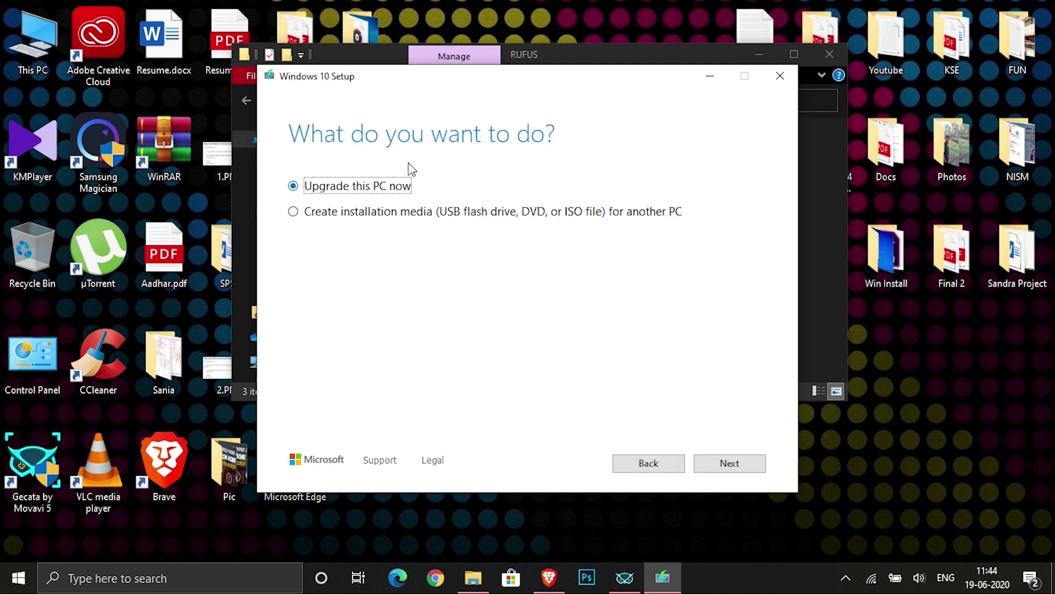
click(376, 217)
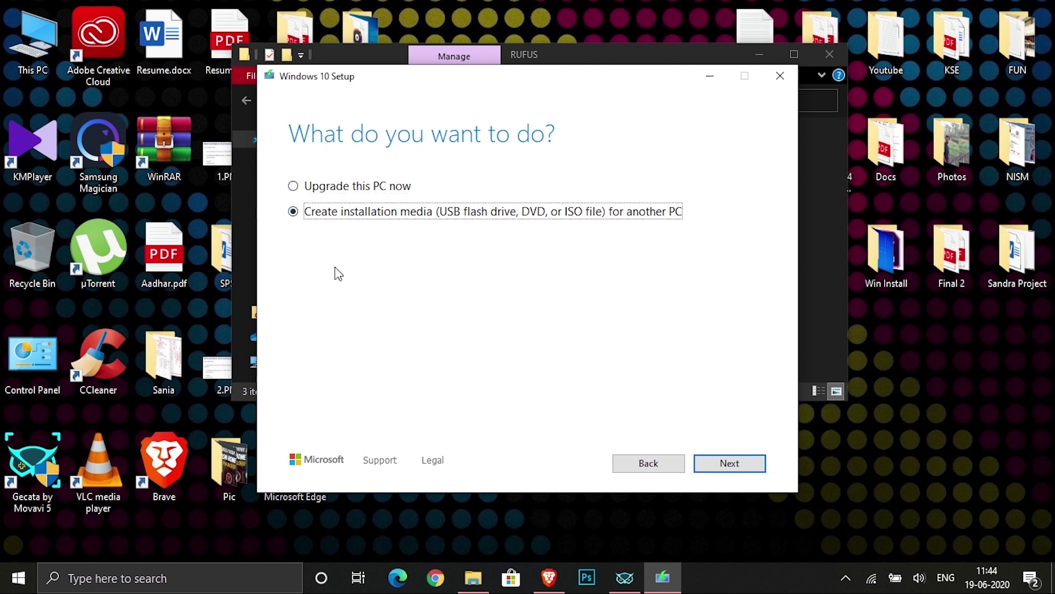
click(730, 461)
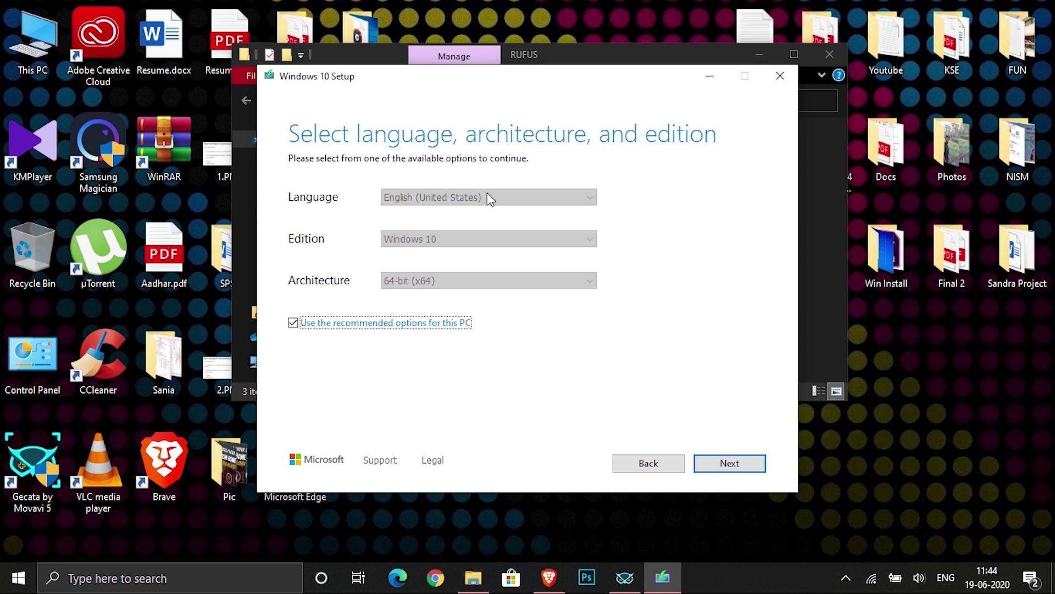
Step: Look at the architecture choices, then continue with the recommended language, edition and architecture options for this PC
click(293, 323)
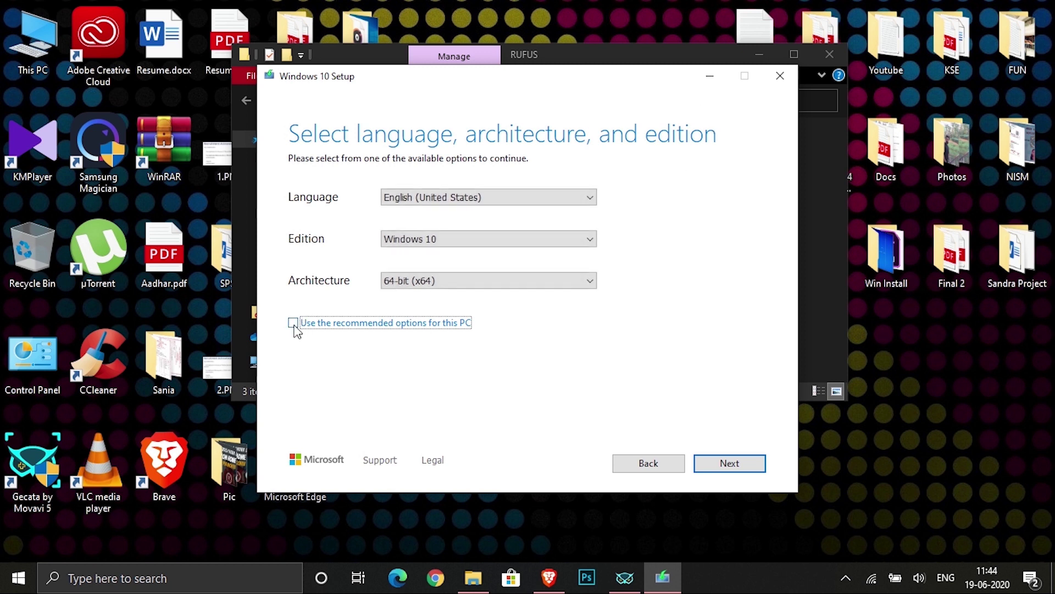
click(449, 278)
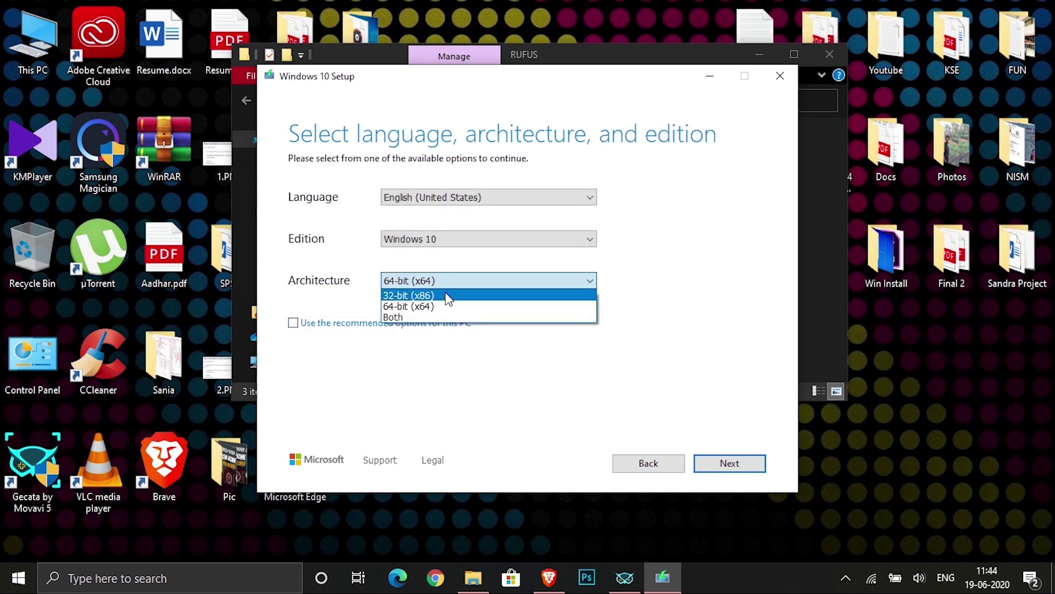
click(680, 248)
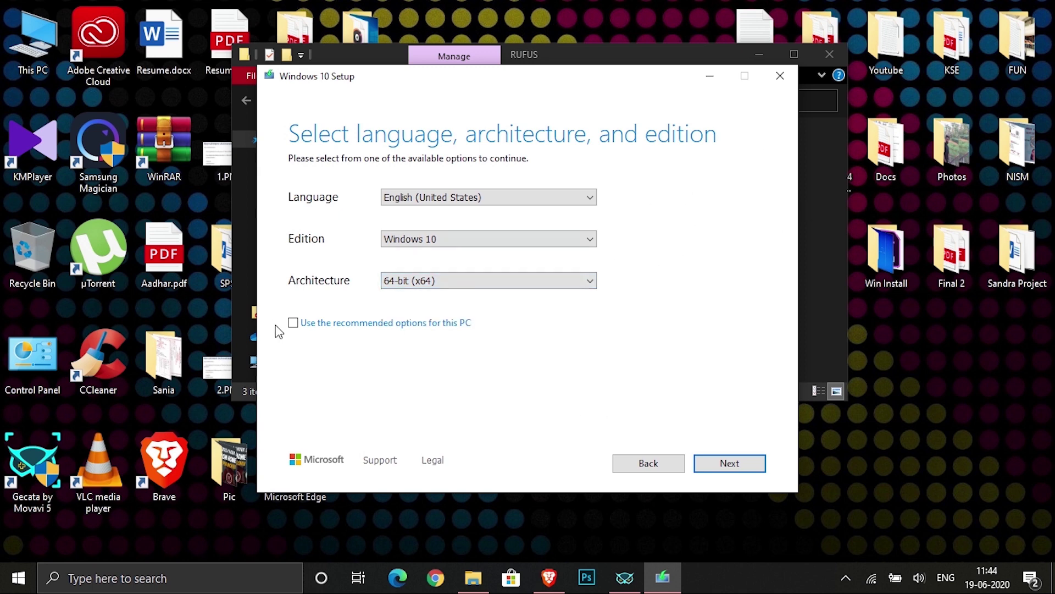
click(294, 323)
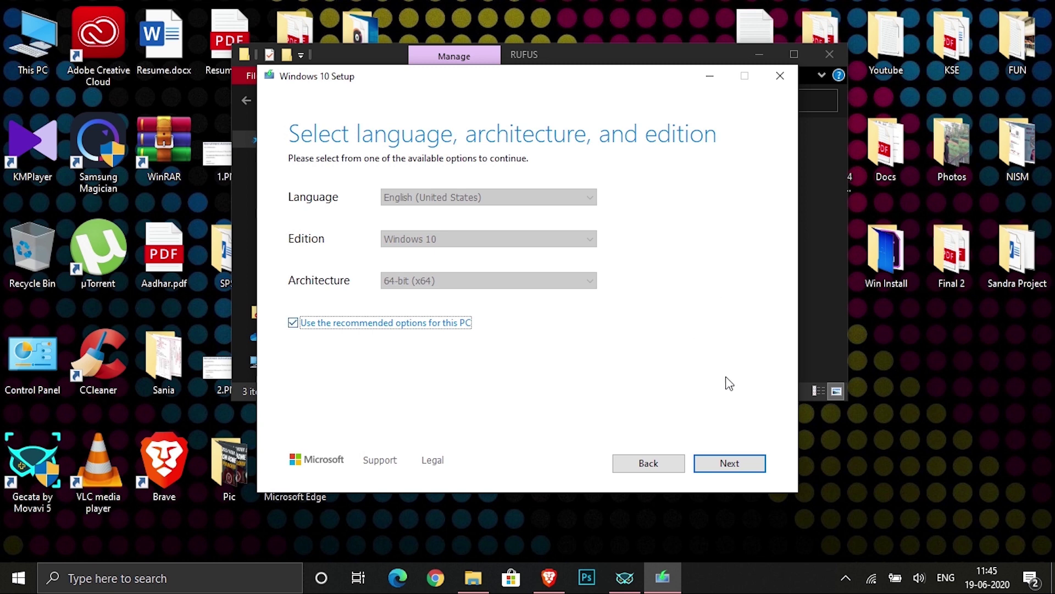
click(730, 466)
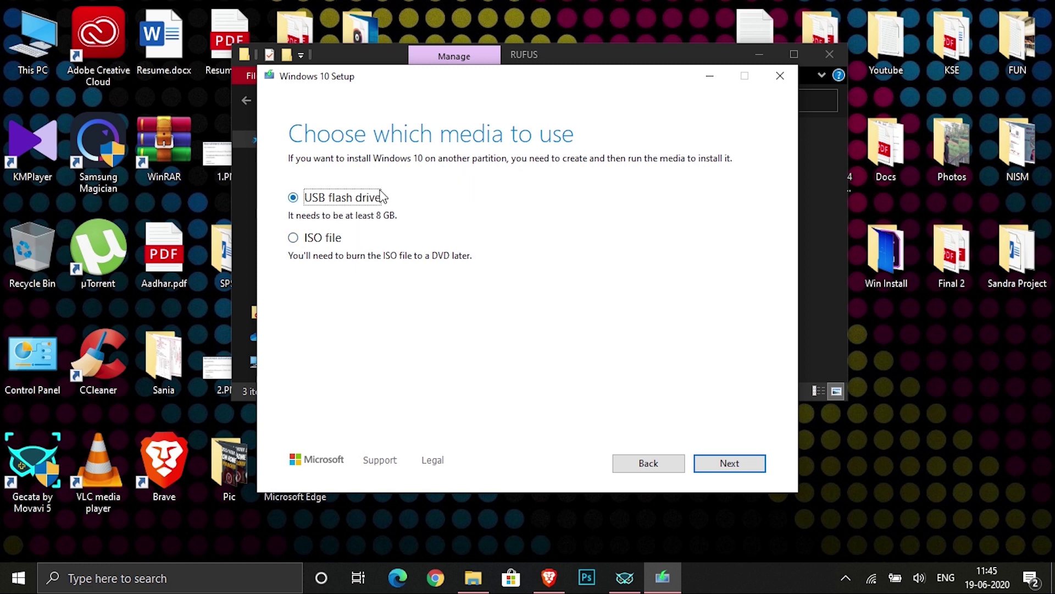
Step: Choose ISO file as the media, browse to the desktop RUFUS folder as the location for Windows.iso, and cancel the save
click(294, 238)
click(731, 462)
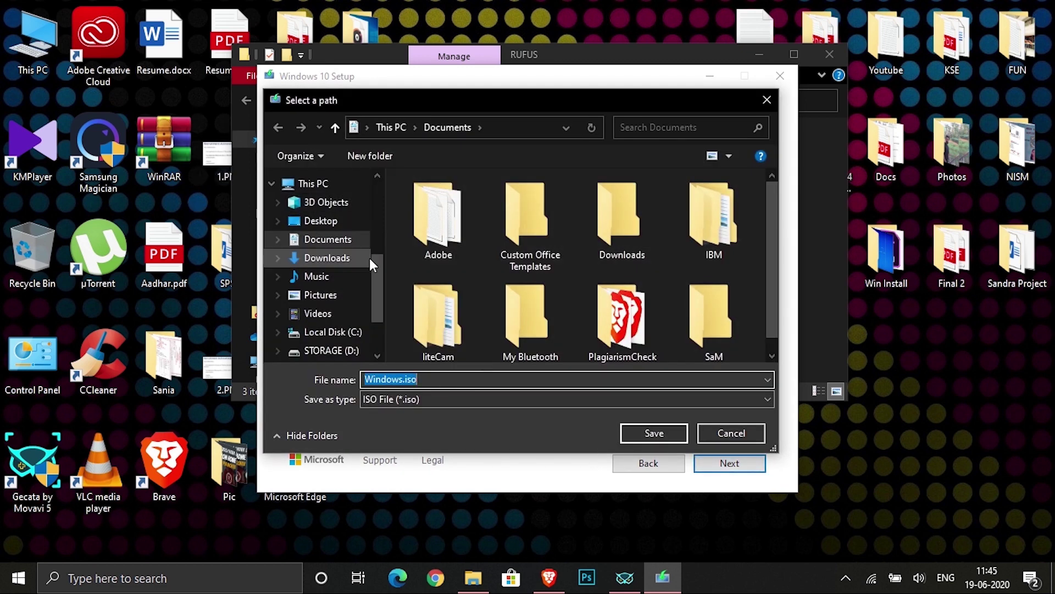
click(321, 221)
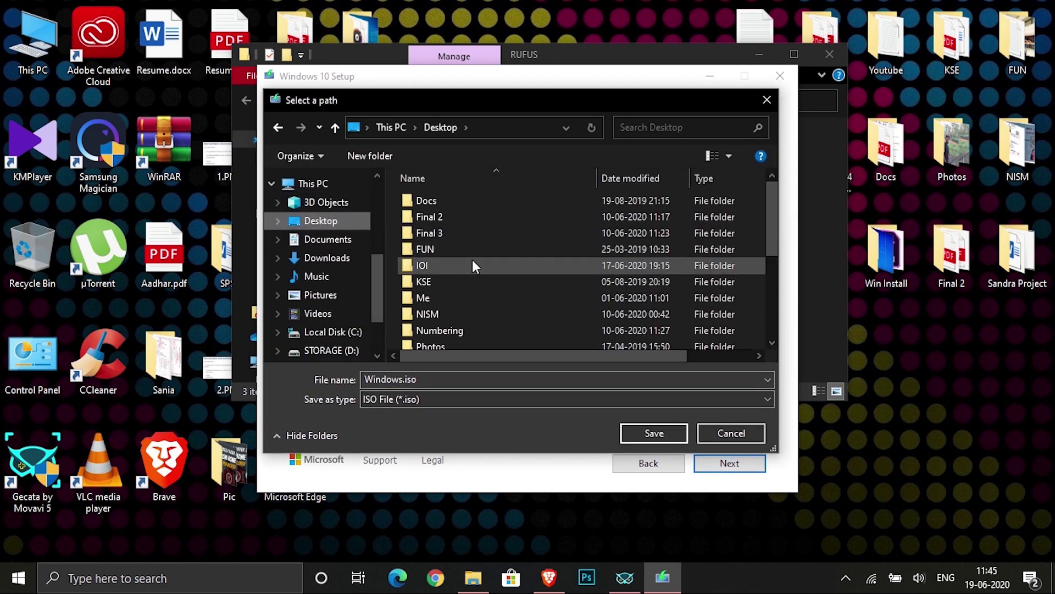
scroll(472, 265, down, 3)
double_click(446, 244)
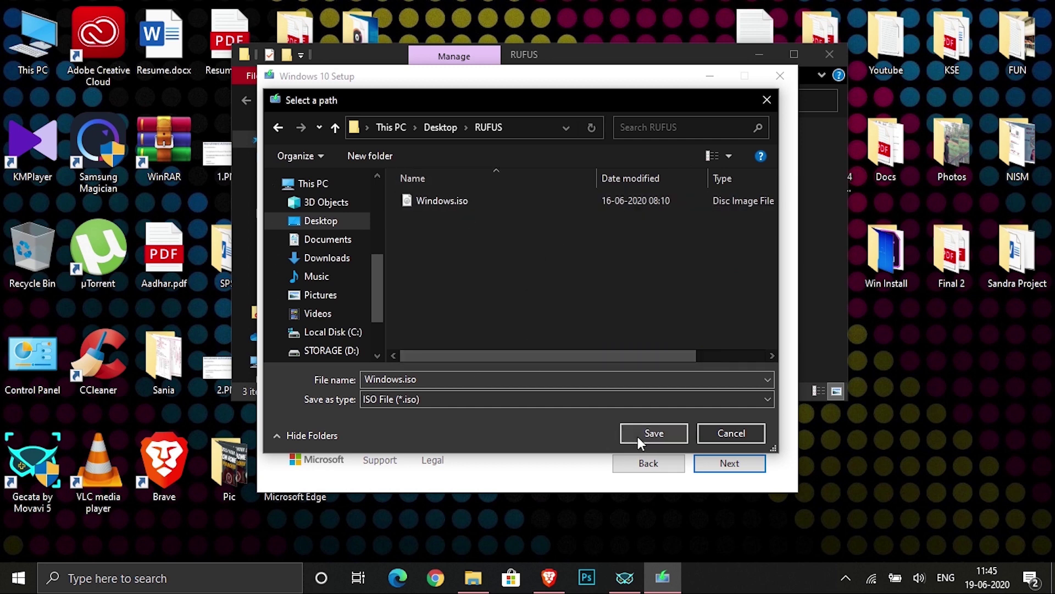
click(718, 434)
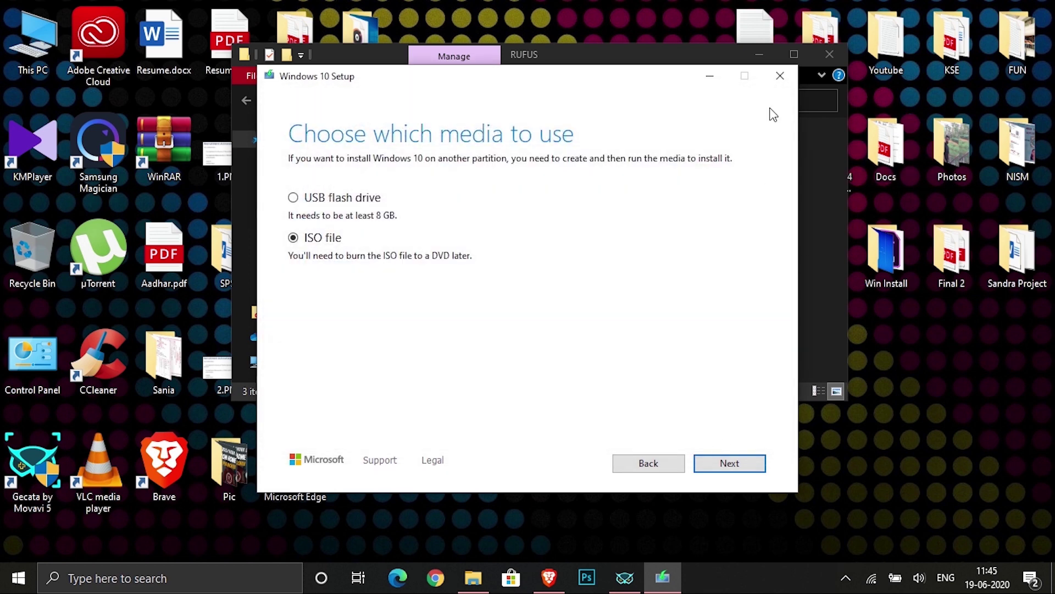
Step: Quit Windows 10 Setup and clear the file selection in the RUFUS folder
click(780, 77)
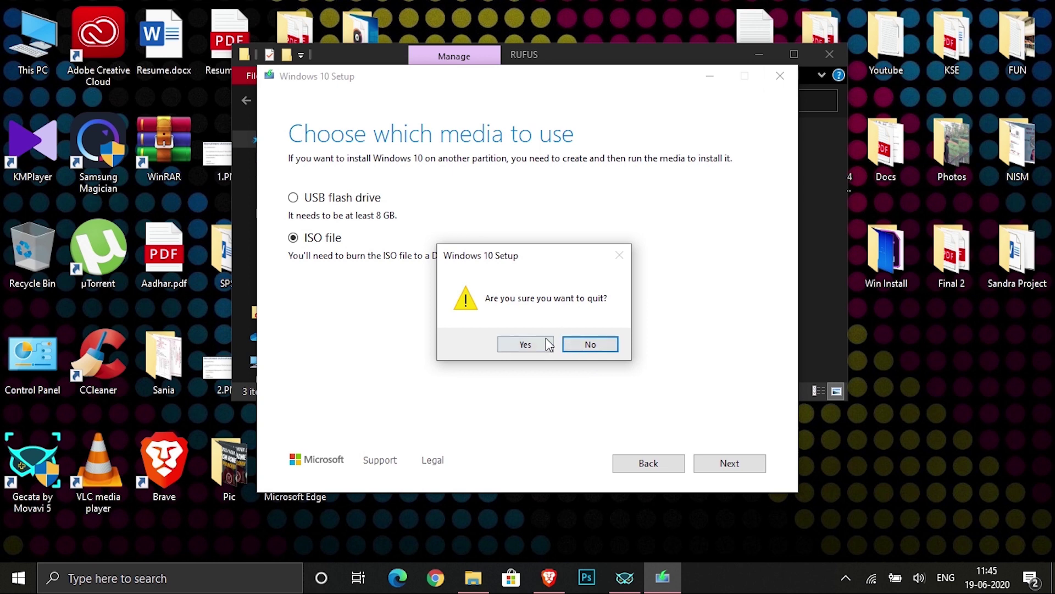
click(545, 344)
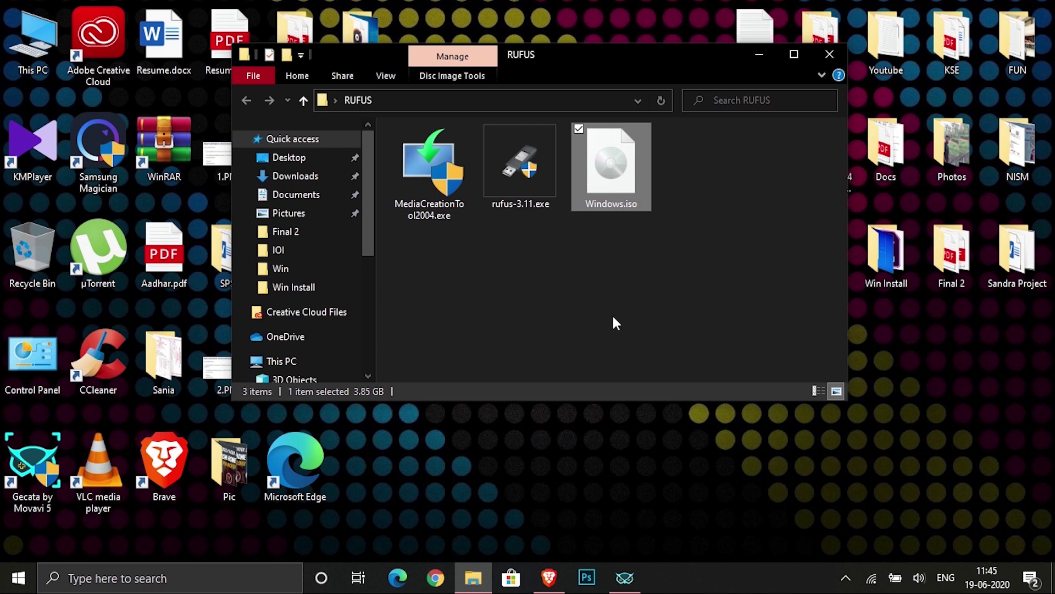
click(619, 263)
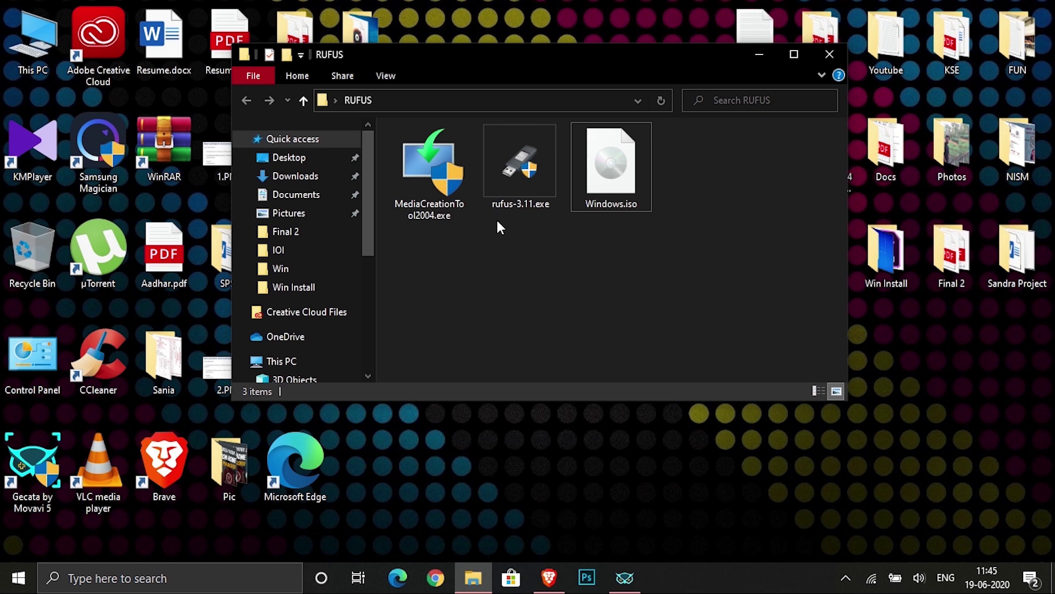
click(506, 208)
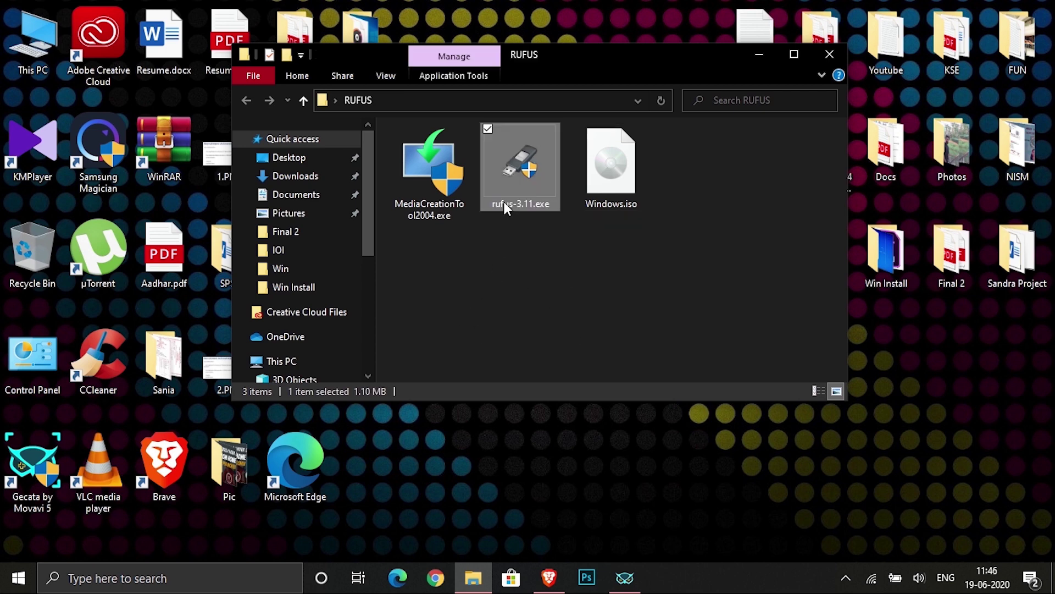
right_click(504, 173)
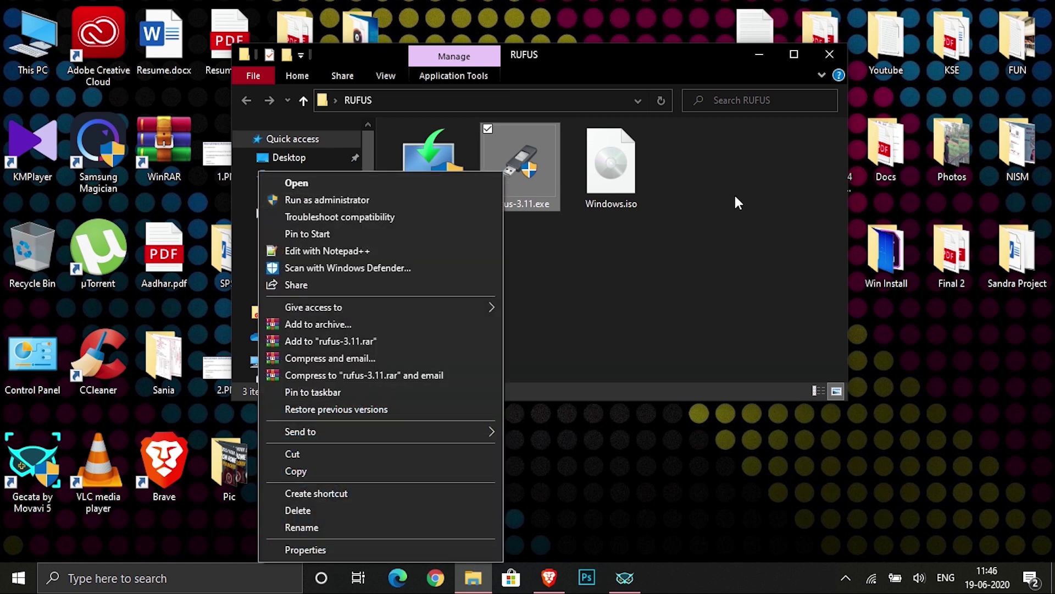
click(626, 279)
click(545, 160)
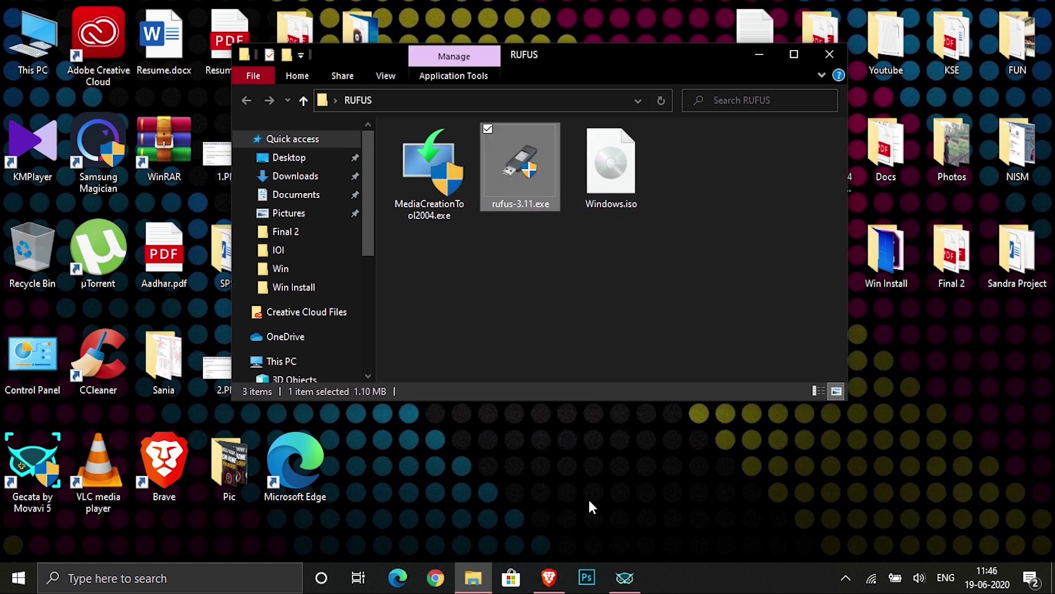
Step: Switch to the Brave browser, search the web for "rufus" and open the official Rufus website
click(540, 590)
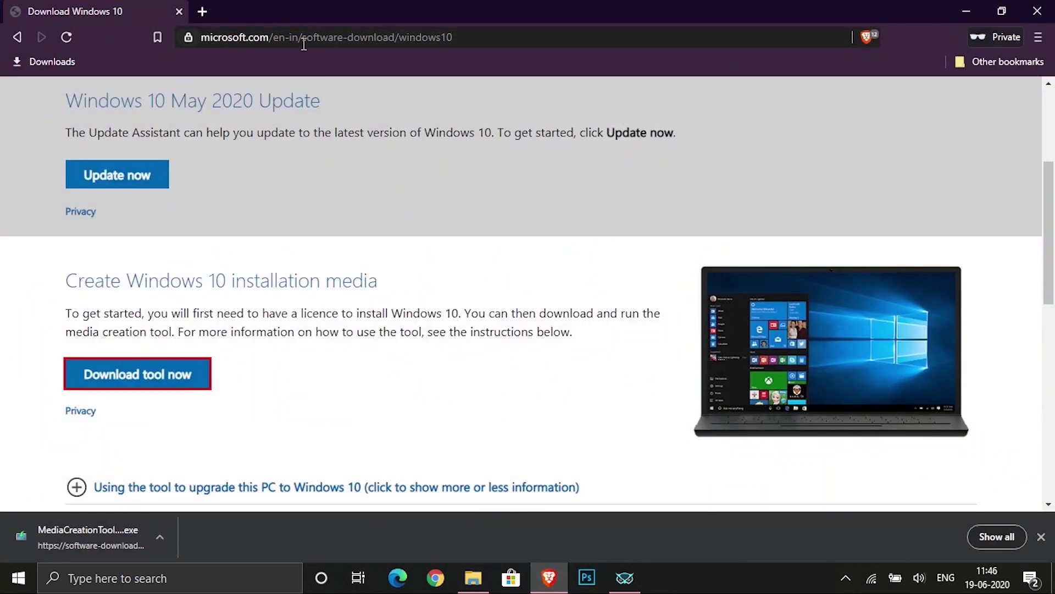
click(304, 43)
text(rufus)
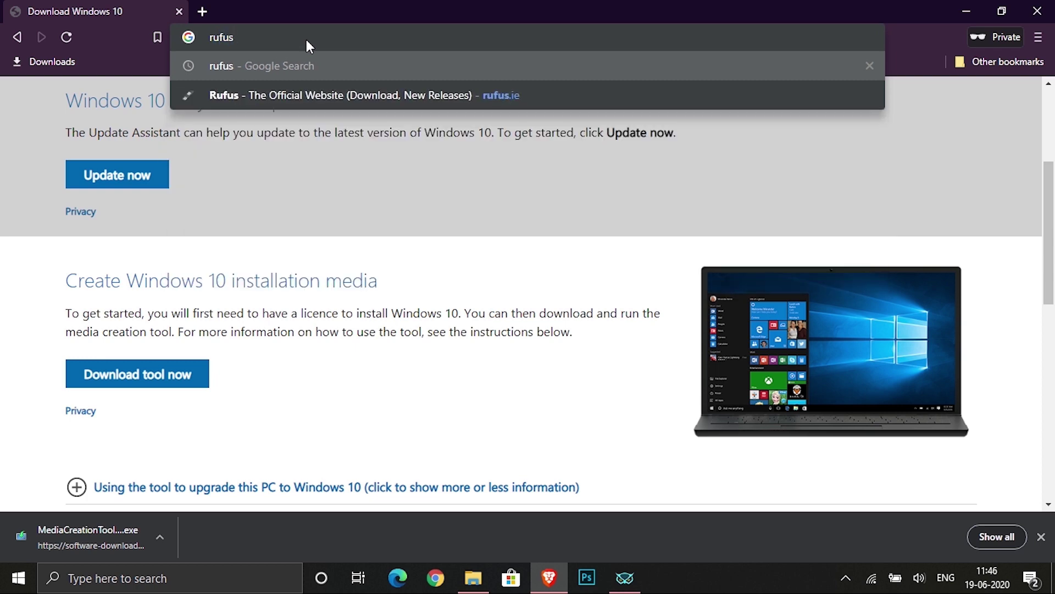
key(Return)
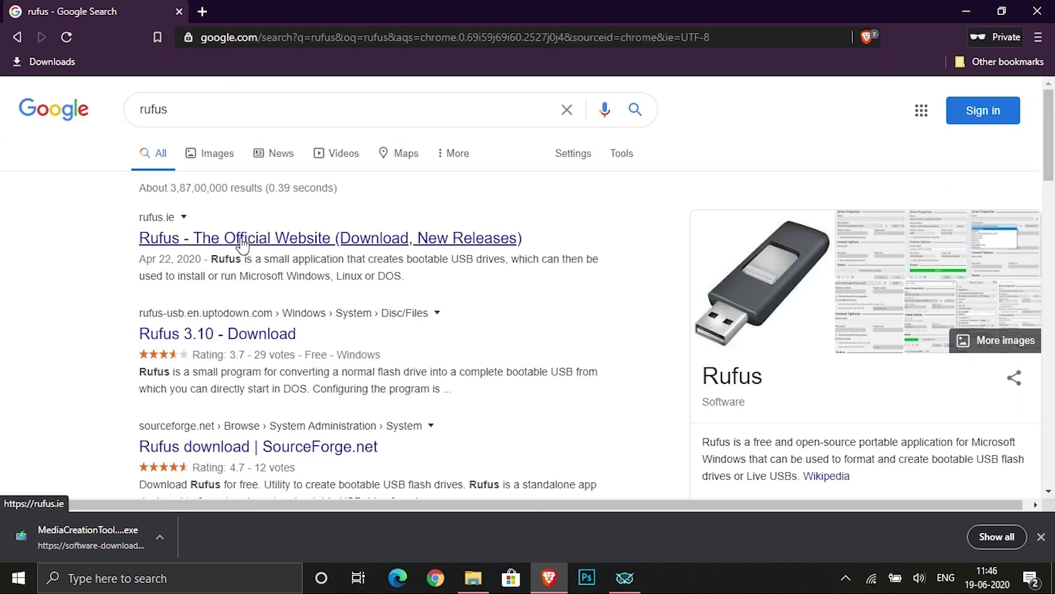
click(237, 240)
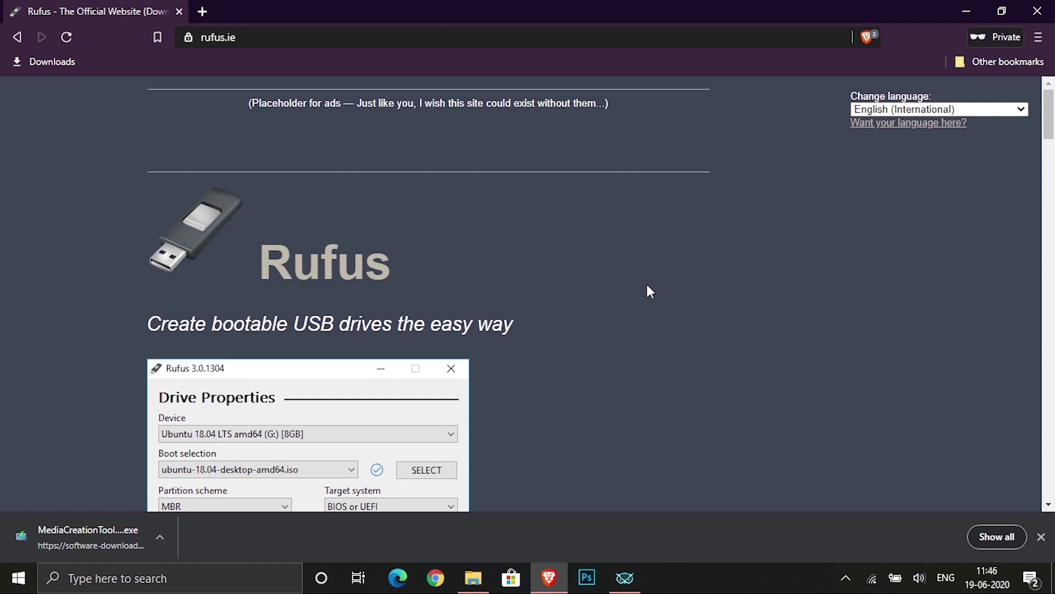
Step: Look through the Download section for the Rufus 3.11 links, and close the browser
scroll(506, 351, down, 15)
scroll(184, 285, up, 3)
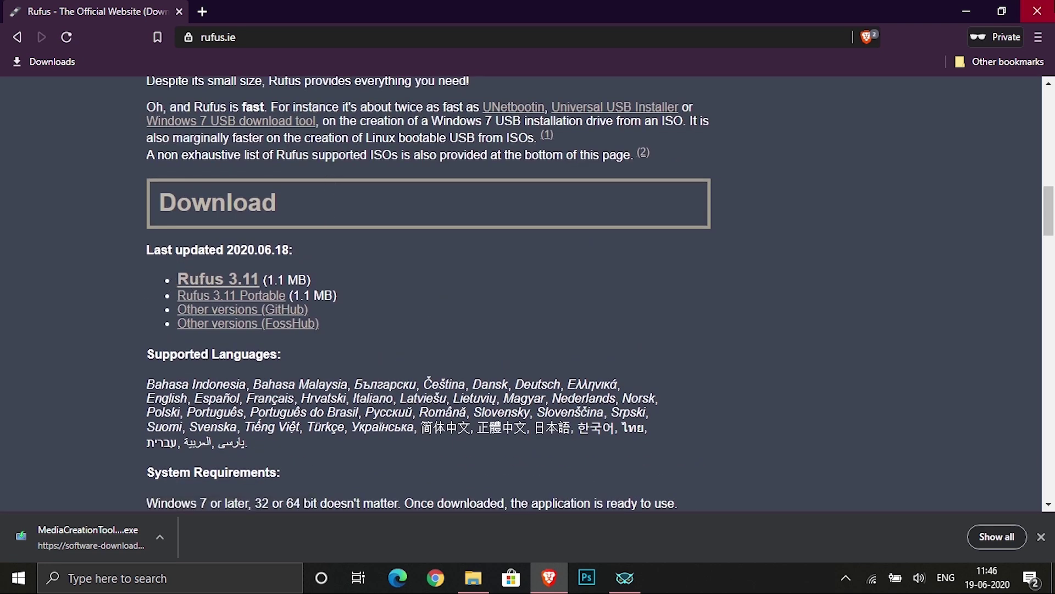
click(1038, 11)
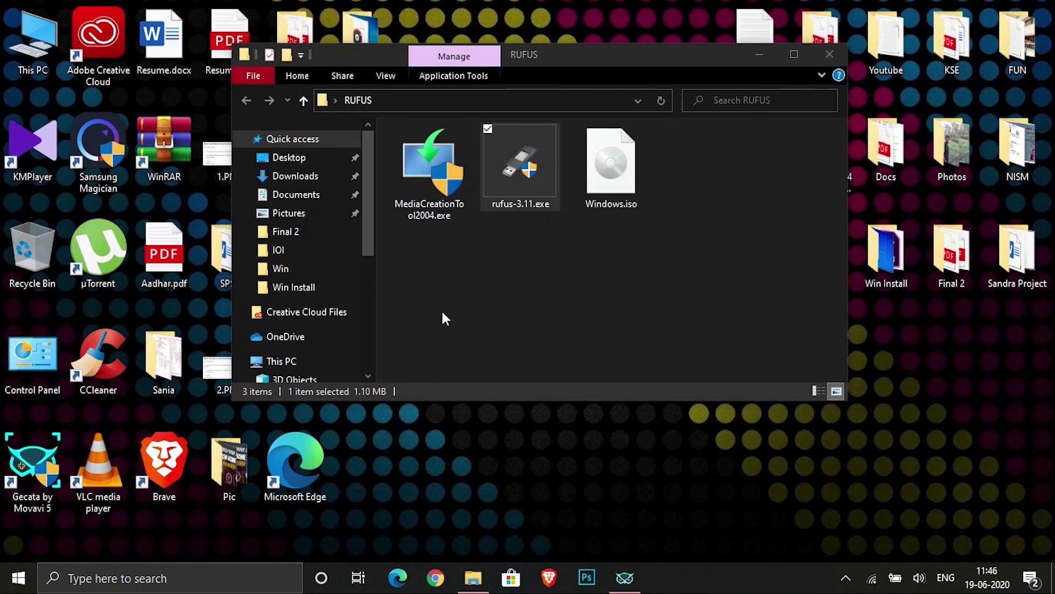
Step: Run rufus-3.11.exe from the RUFUS folder as administrator and allow it to make changes to the device
click(501, 163)
right_click(504, 162)
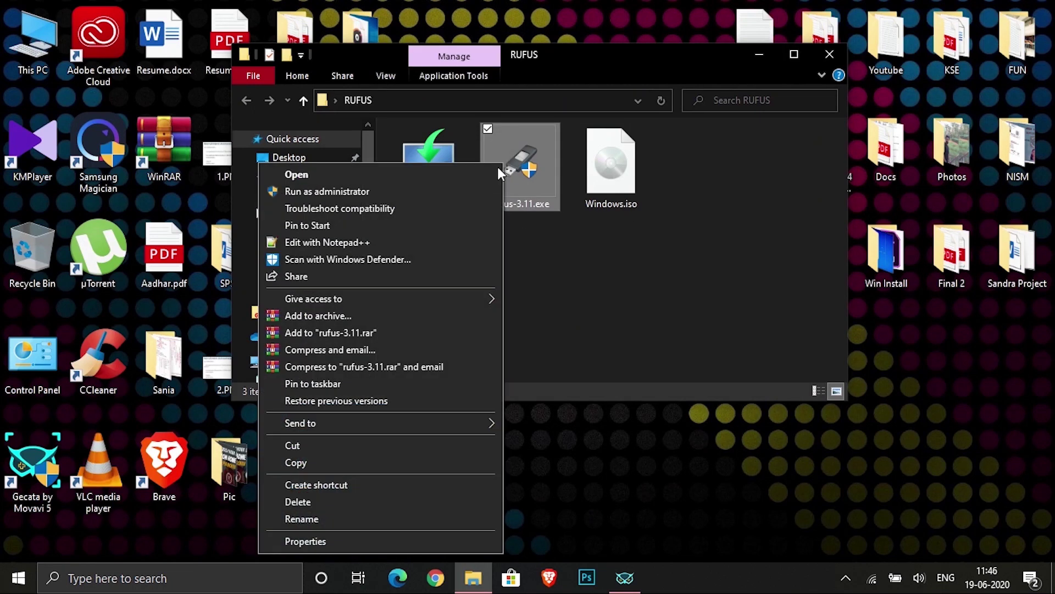
click(474, 187)
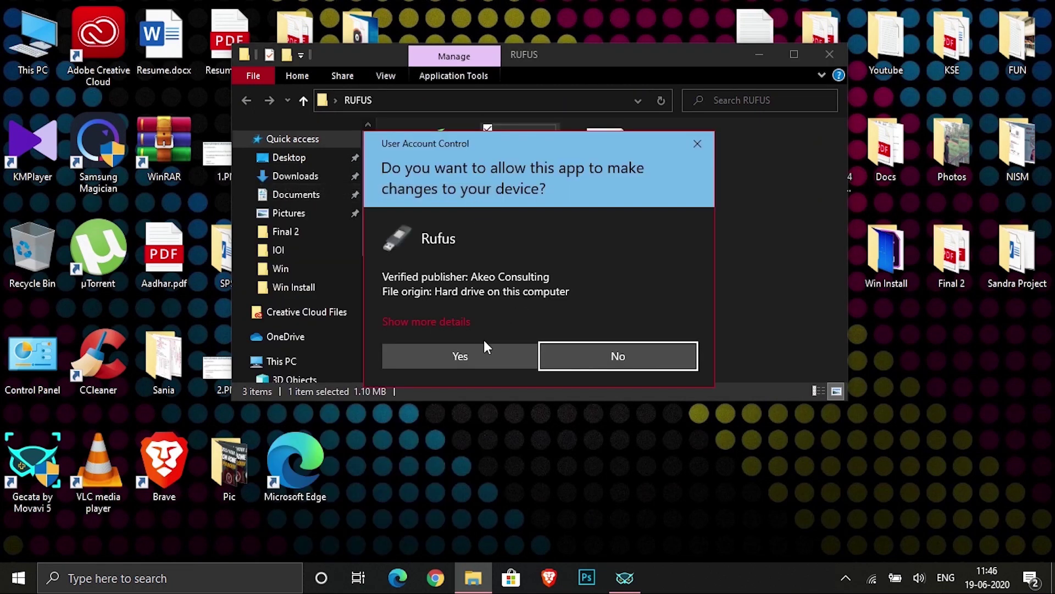
click(473, 355)
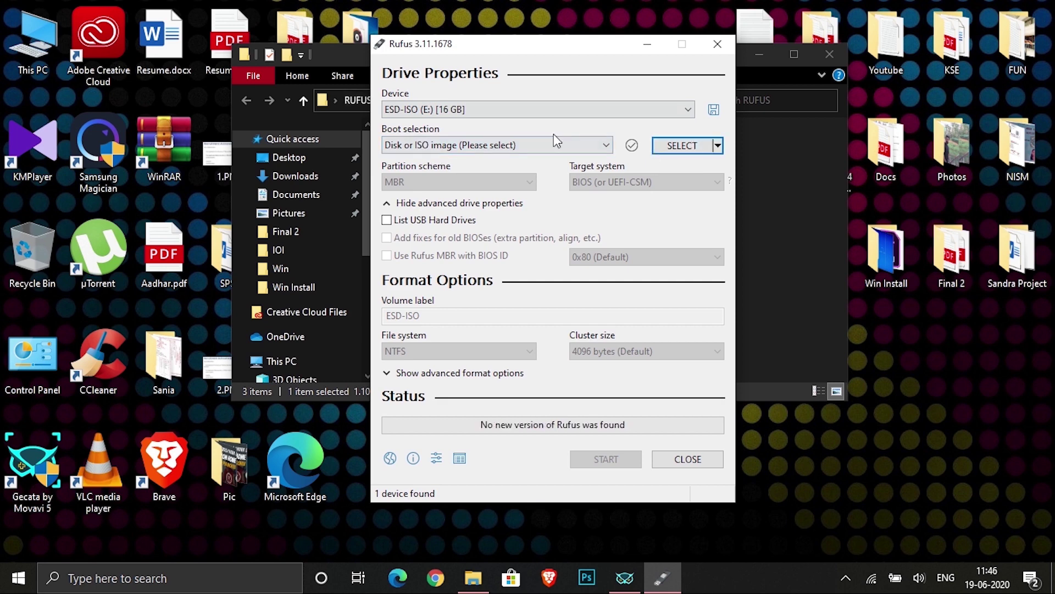
Step: Load Windows.iso from the RUFUS folder on the desktop as the boot selection image
click(657, 147)
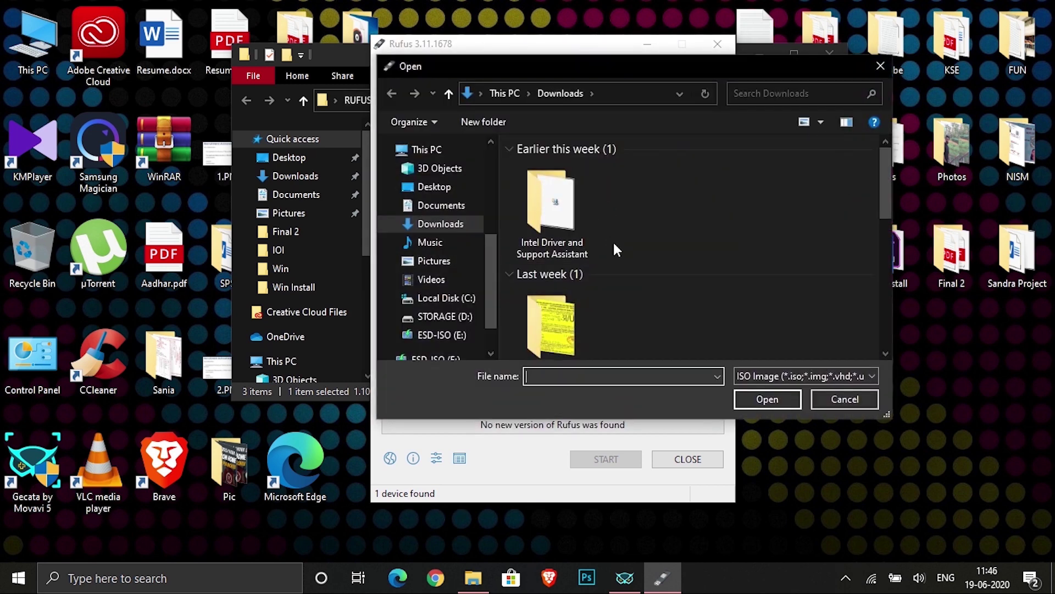
click(434, 187)
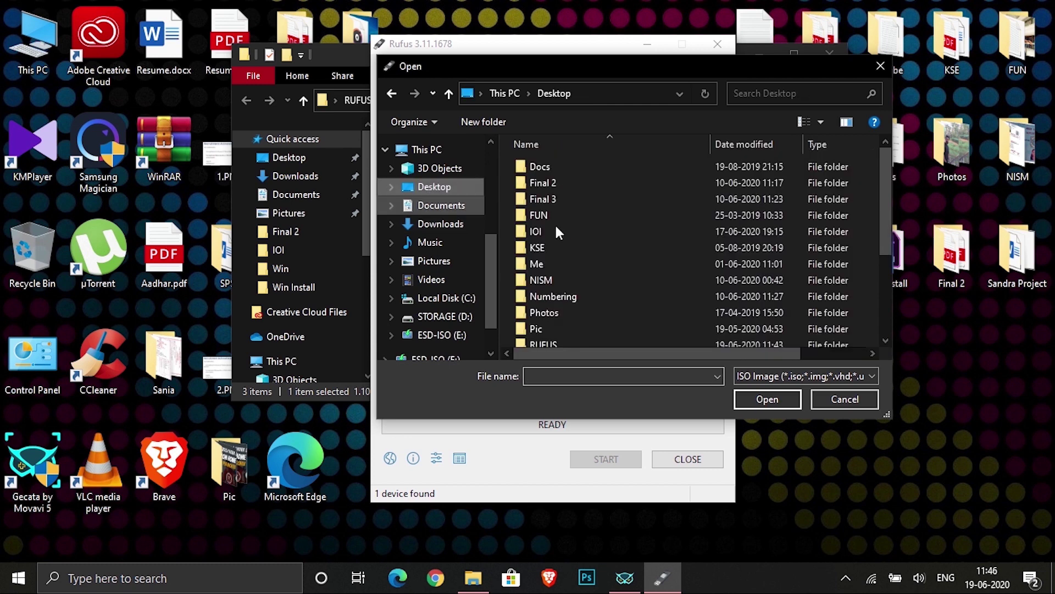
scroll(556, 223, down, 2)
double_click(556, 259)
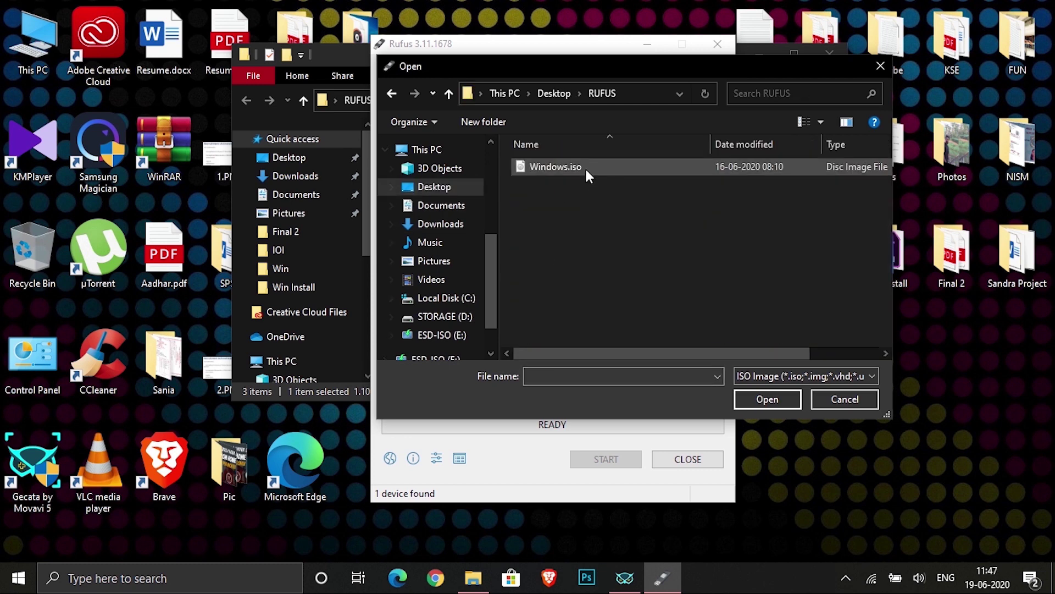
click(586, 170)
click(770, 399)
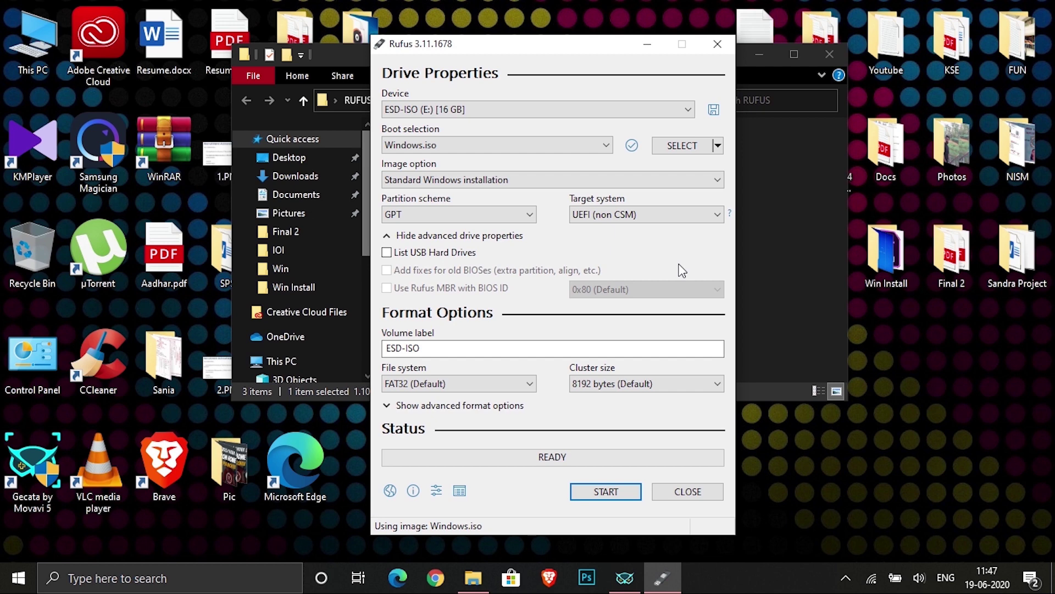
Step: Examine the target system and partition scheme choices (MBR or GPT), keeping GPT with UEFI (non CSM)
click(666, 214)
click(561, 278)
click(480, 221)
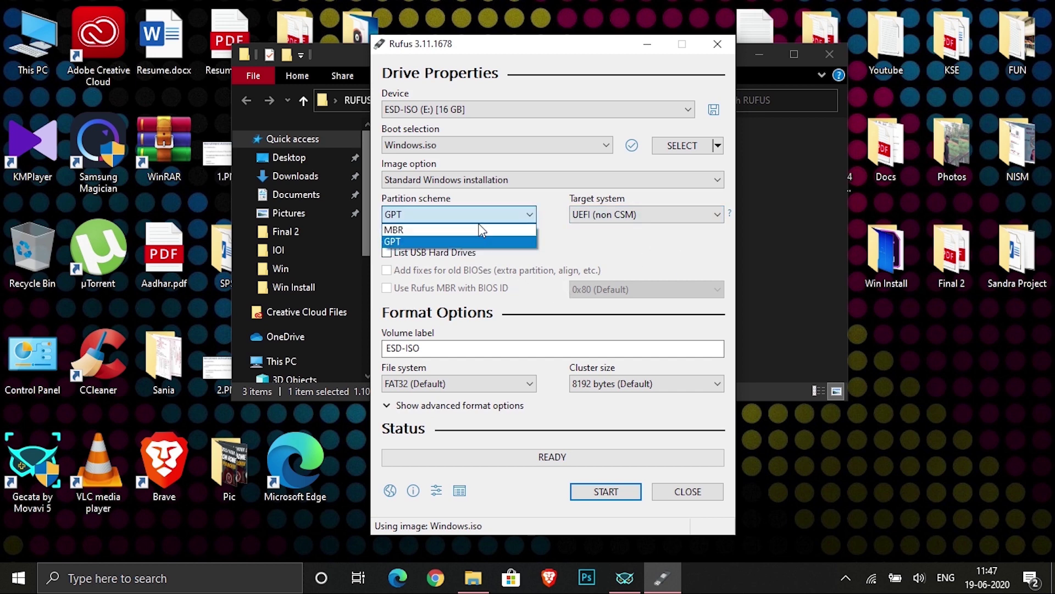
click(598, 249)
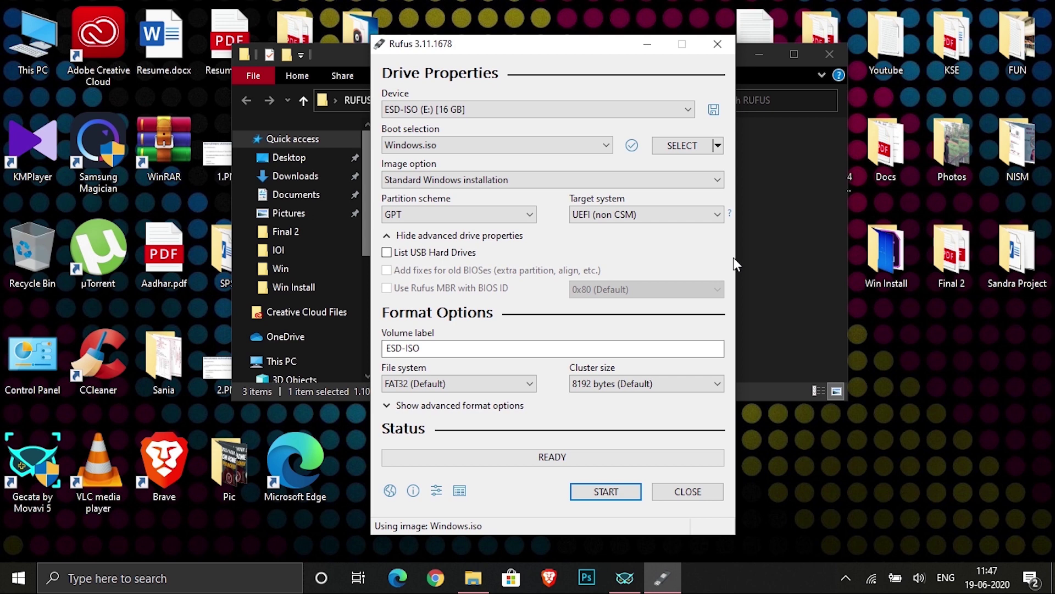
click(482, 216)
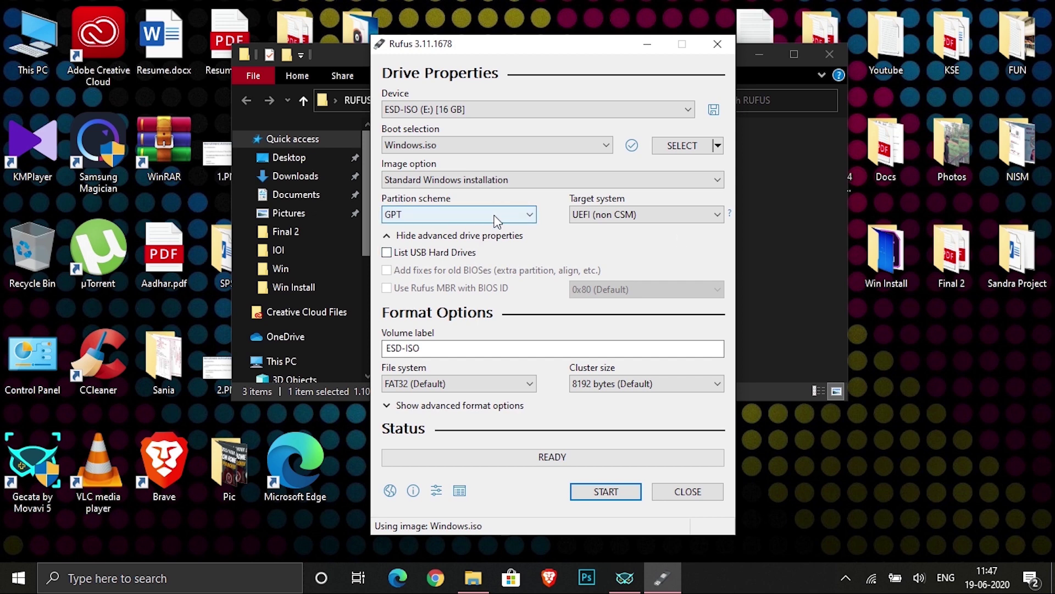
click(484, 231)
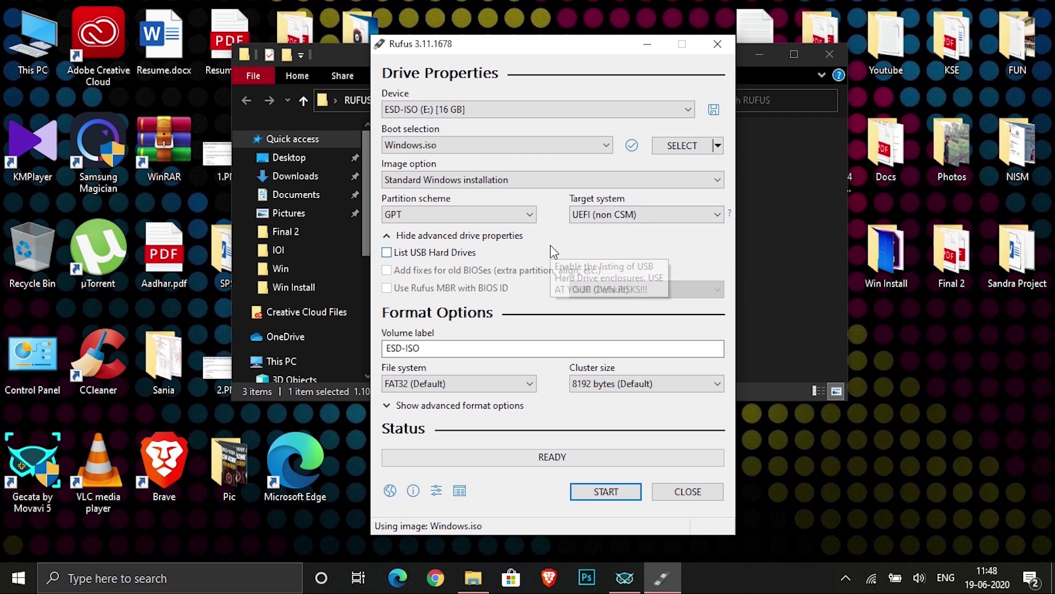
click(458, 217)
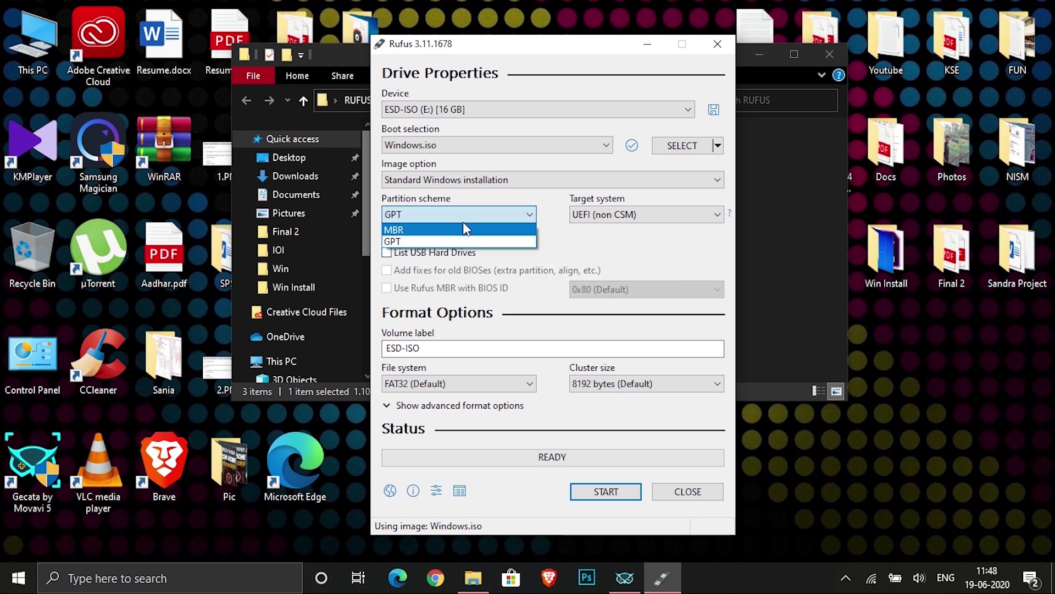
click(467, 215)
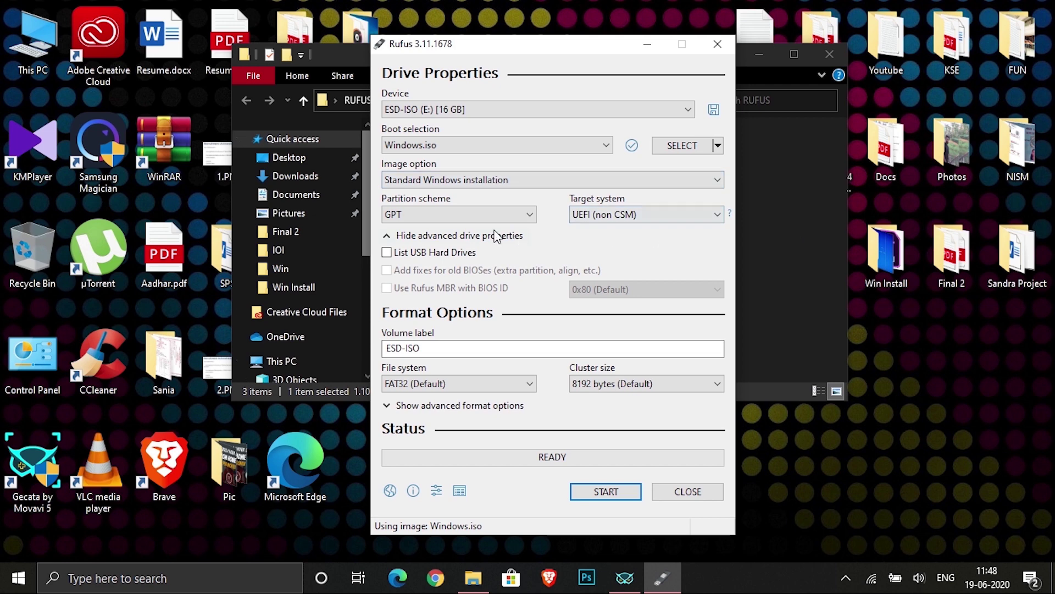
click(461, 216)
click(664, 279)
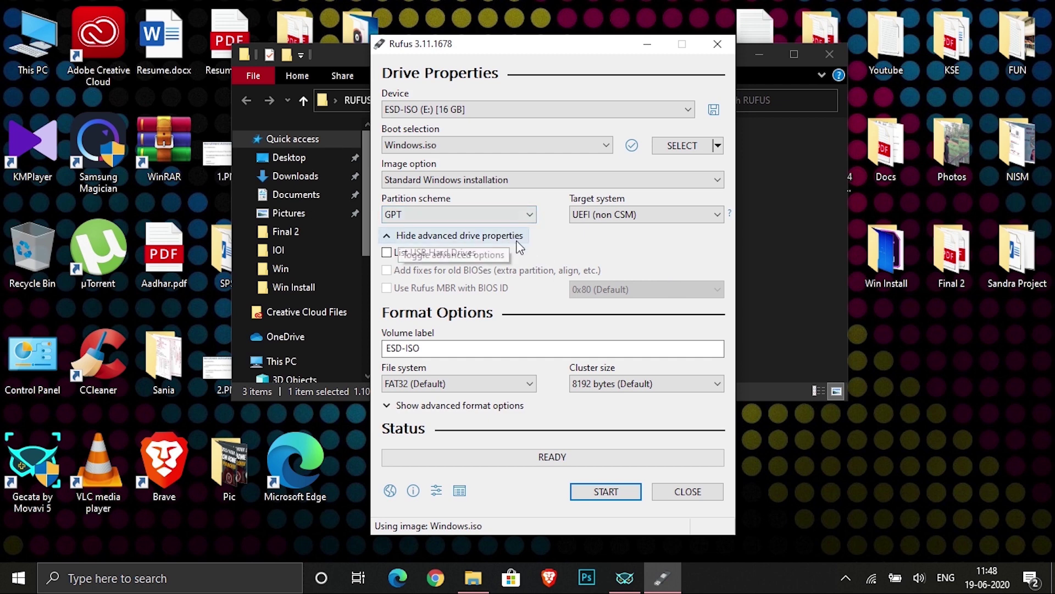
click(501, 215)
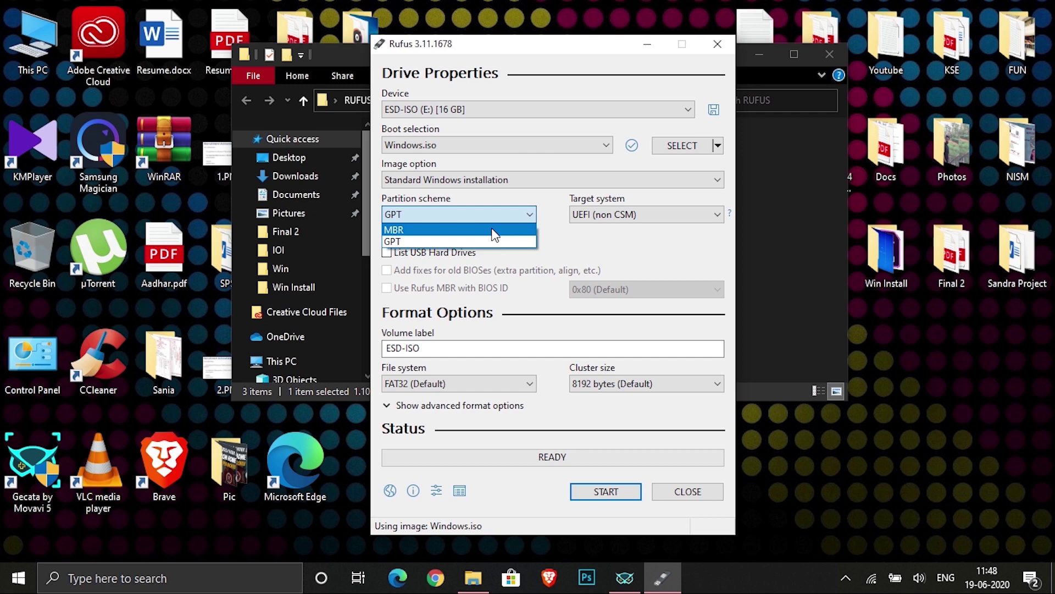
click(609, 286)
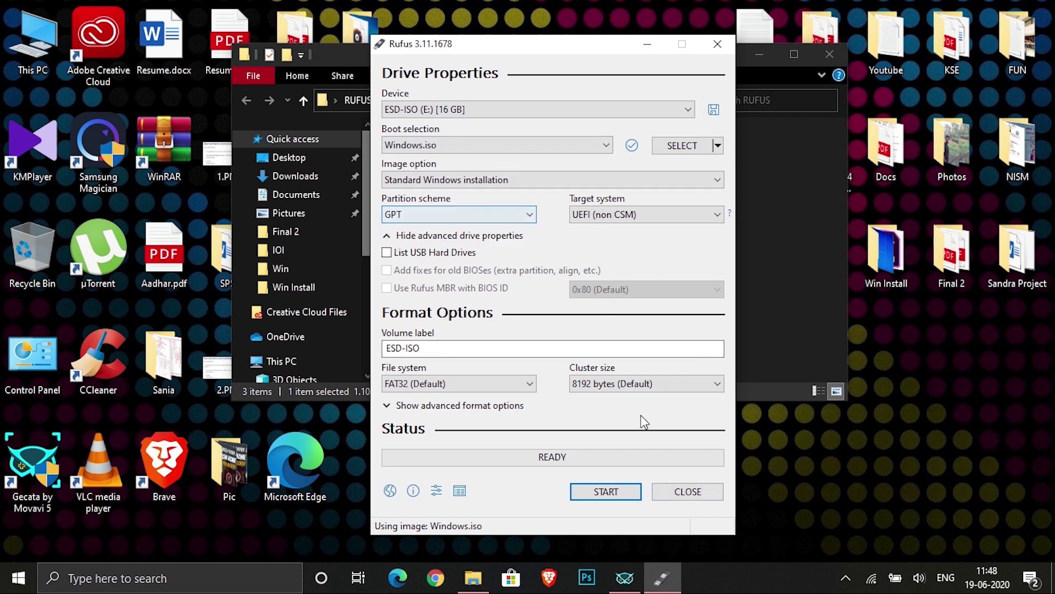
Step: Start writing Windows.iso to the ESD-ISO (E:) 16 GB drive and accept erasing all its data
click(607, 491)
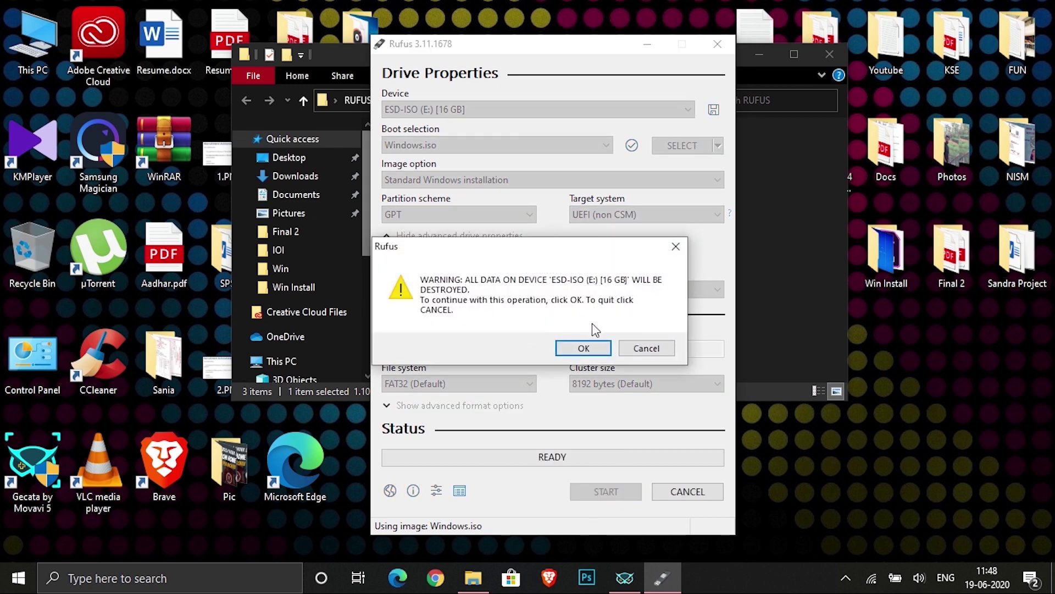
click(584, 342)
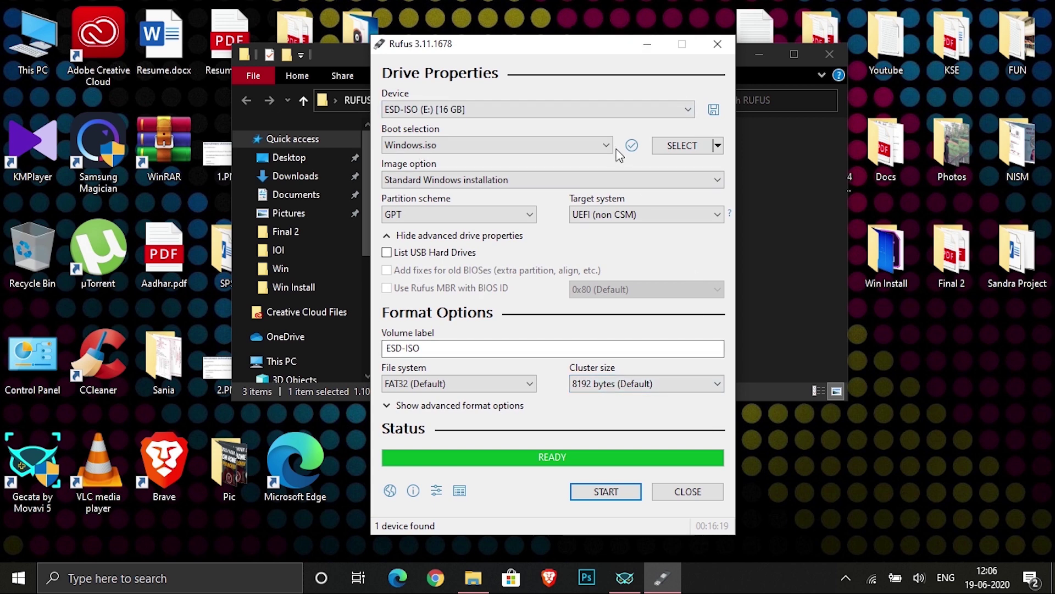
Step: Close Rufus and the RUFUS folder window, and switch to the Gecata by Movavi recorder
click(724, 40)
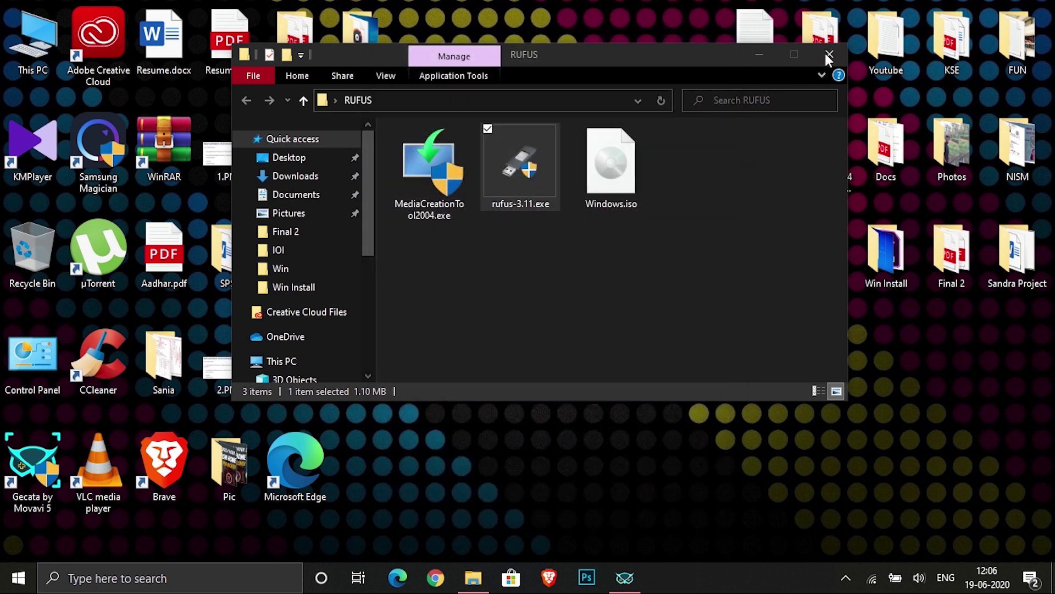
click(828, 52)
click(639, 587)
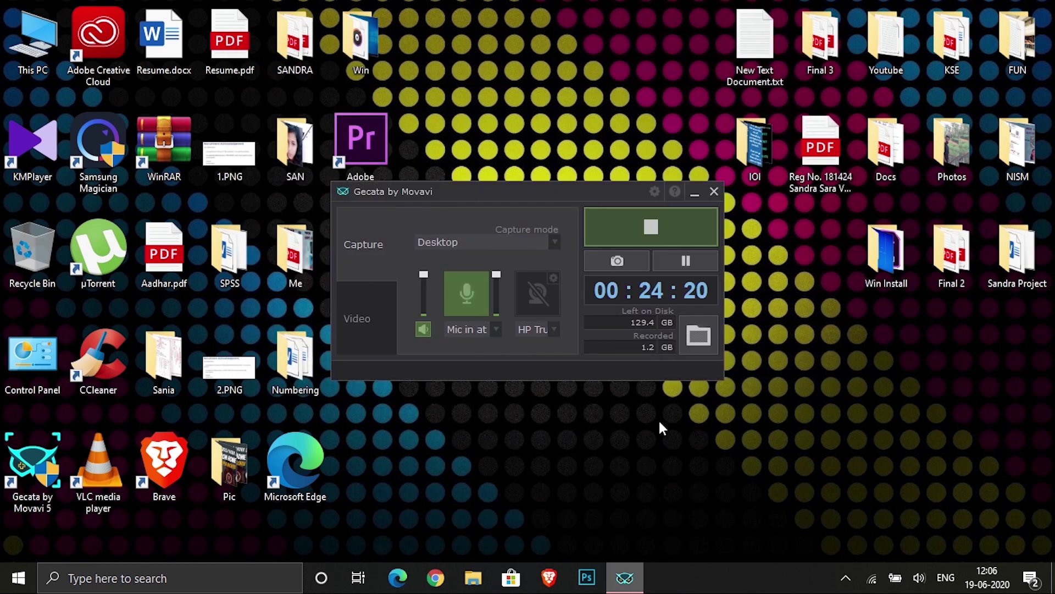